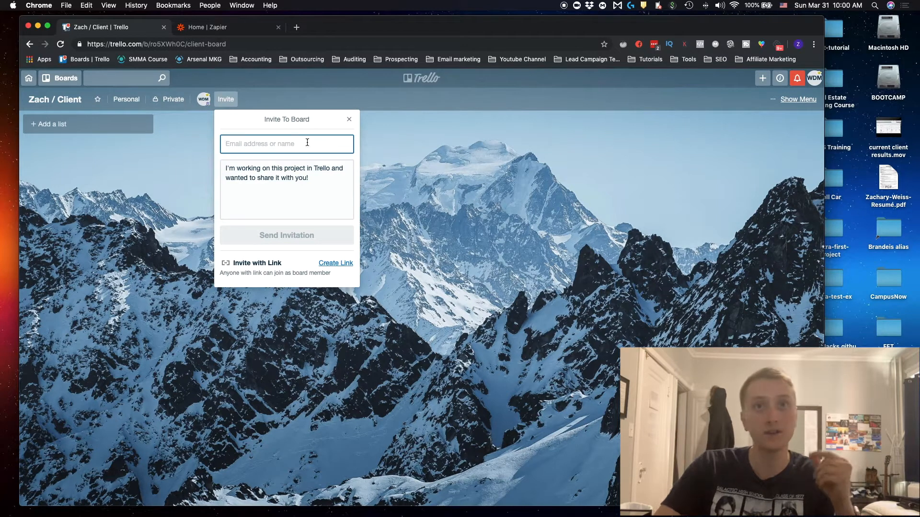
Step: Dismiss the board invitation form and add three lists titled Video Ideas, Campaign Ideas and Ready to Start
click(396, 163)
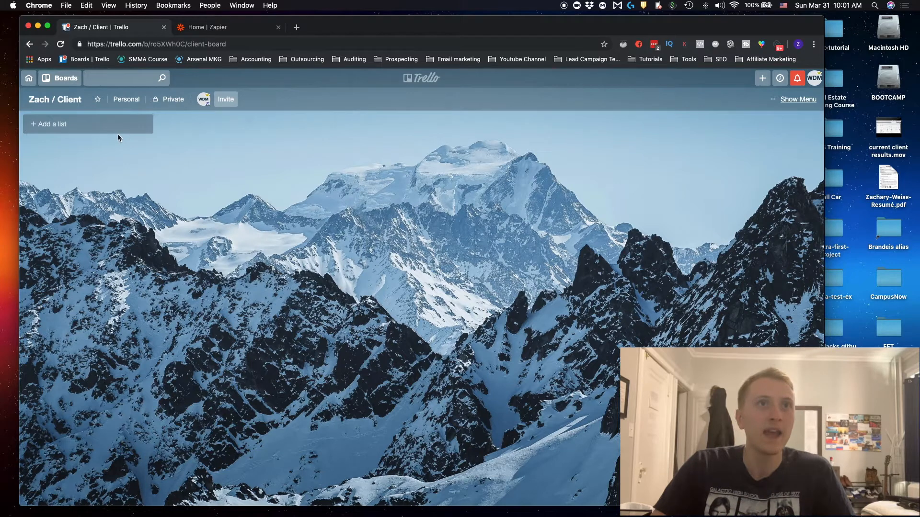
click(62, 125)
text(Video Ideas)
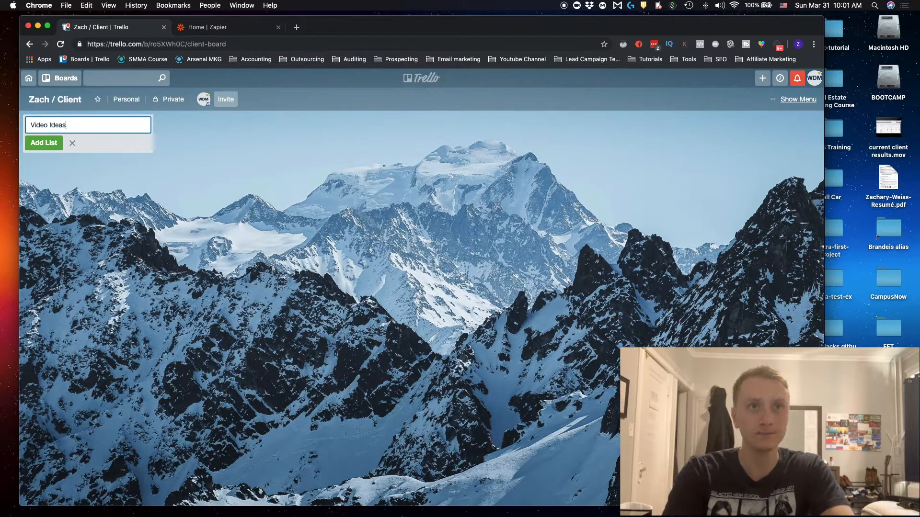
key(Return)
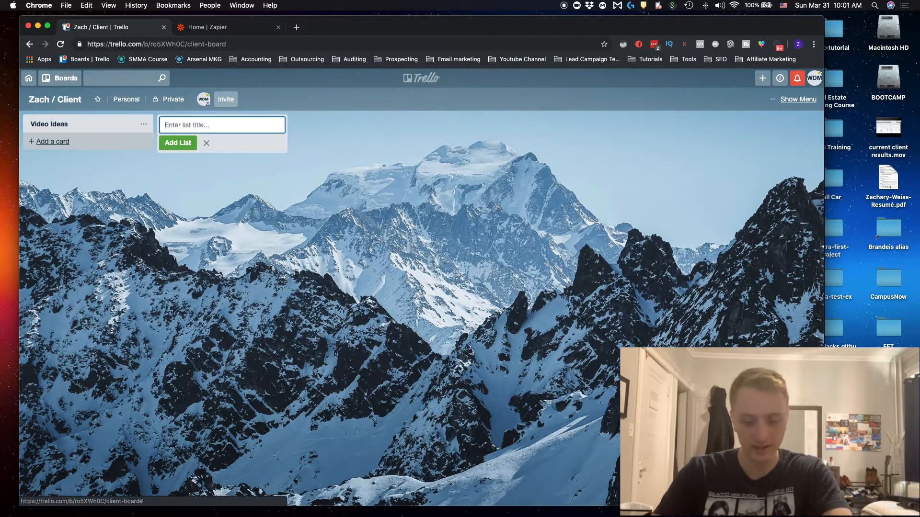
text(Campaign )
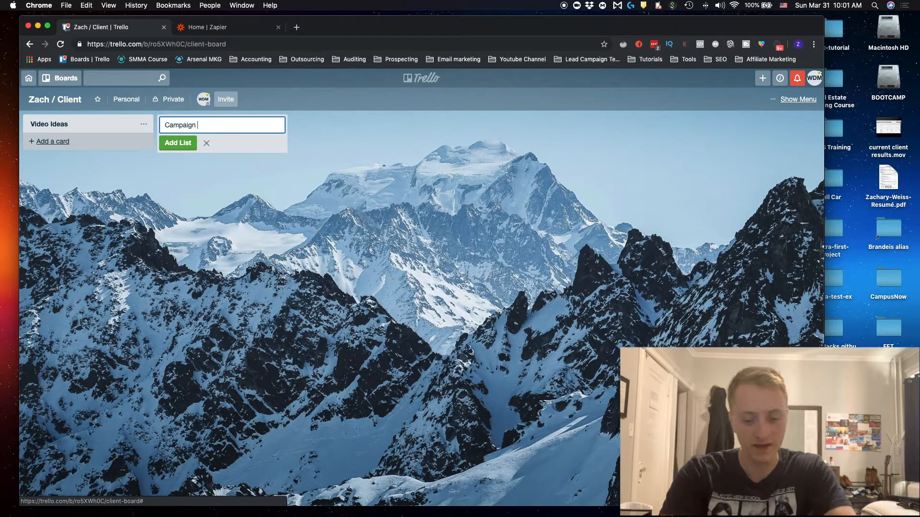
text(Ideas)
key(Return)
text(Ready)
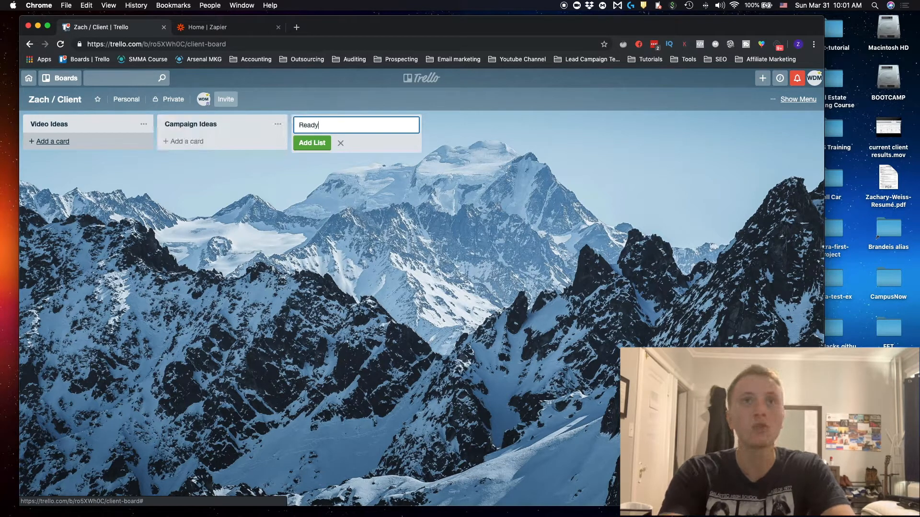
text( to Start)
key(Return)
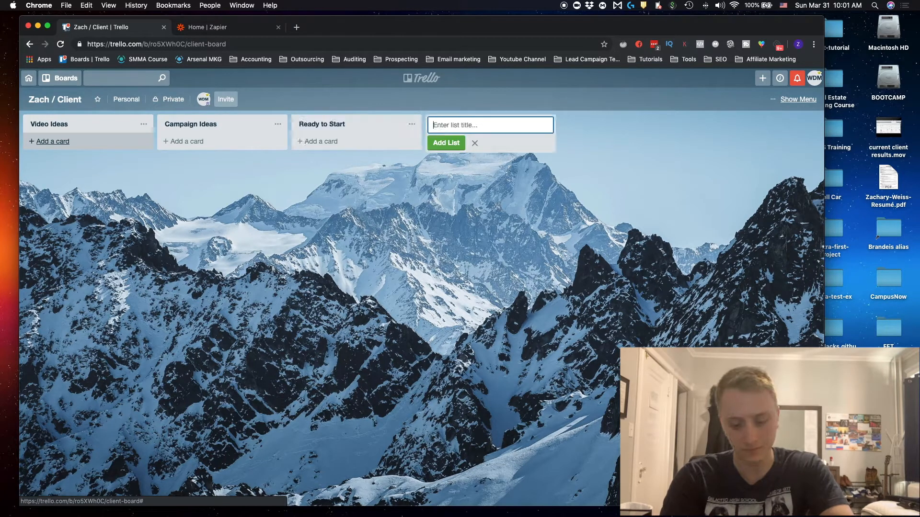
Step: Add three more lists to the board, titled In Progress, Waiting For Approval and Completed
text(In Progress)
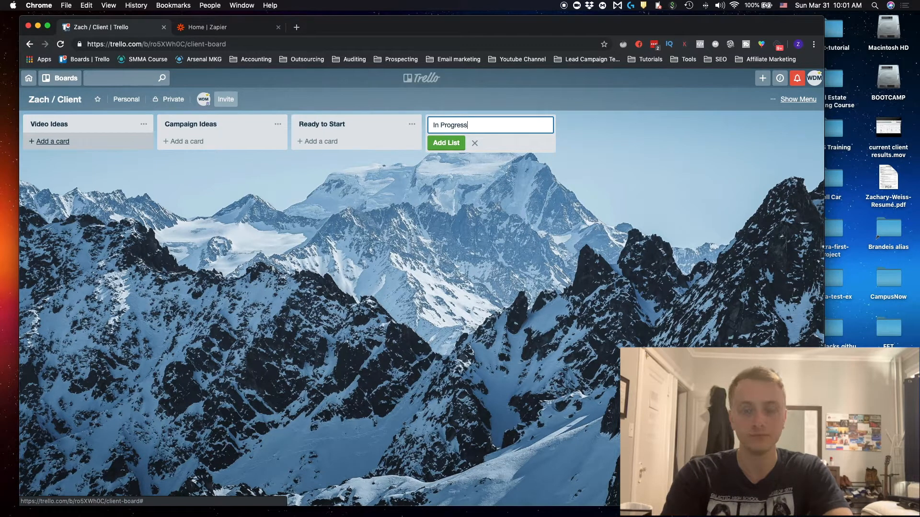
key(Return)
text(Wa)
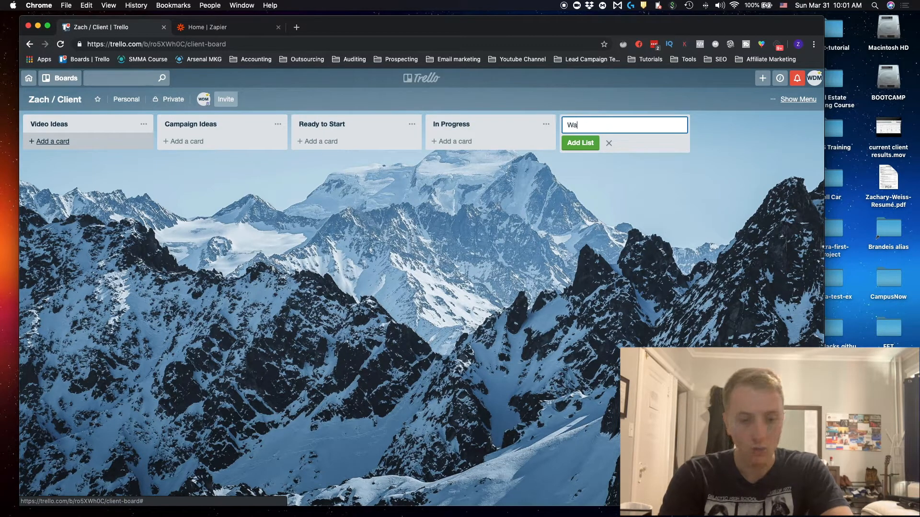
text(iting For Approval)
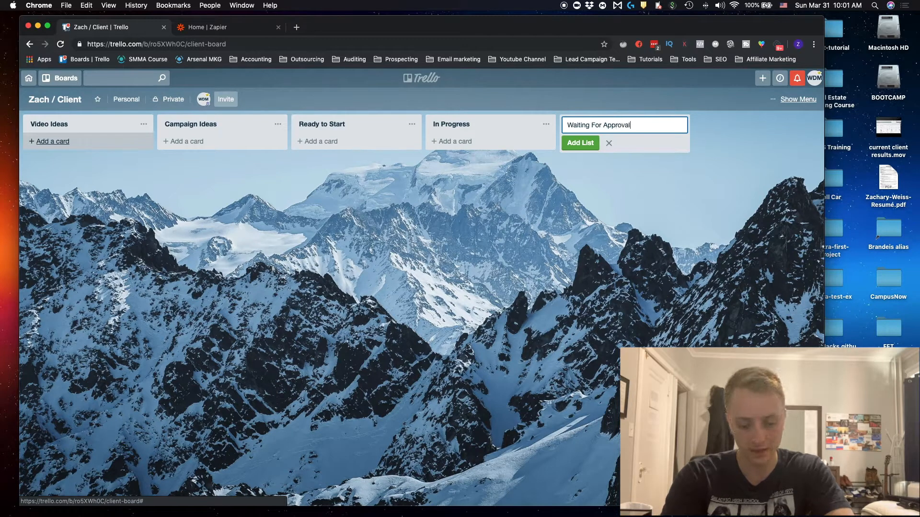
key(Return)
text(Completed)
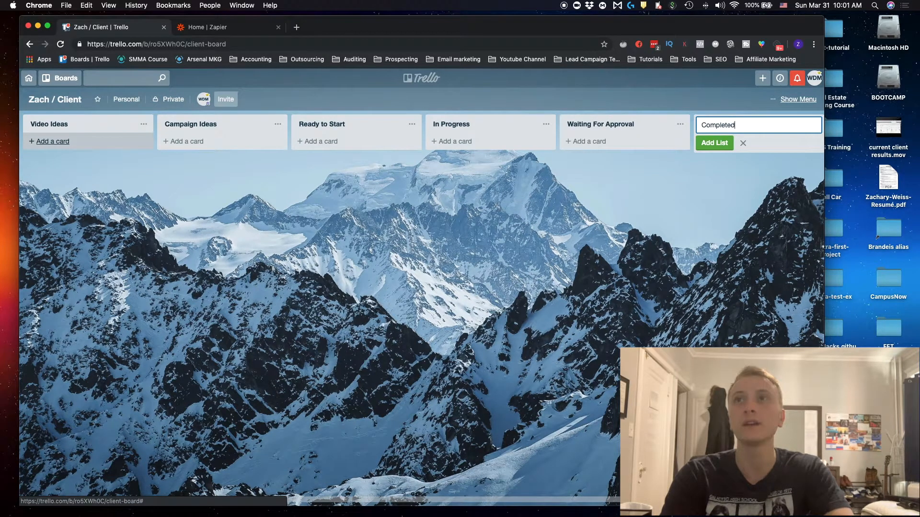
key(Return)
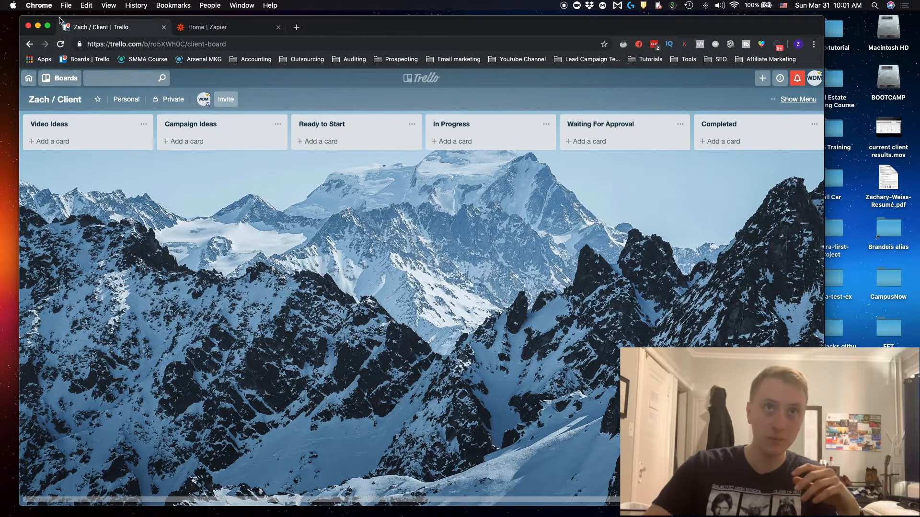
Step: Add two cards to the Campaign Ideas list: one titled with the property's street address, one titled "Upgrade to Condos in Area"
click(204, 150)
text(123 Main st)
key(Return)
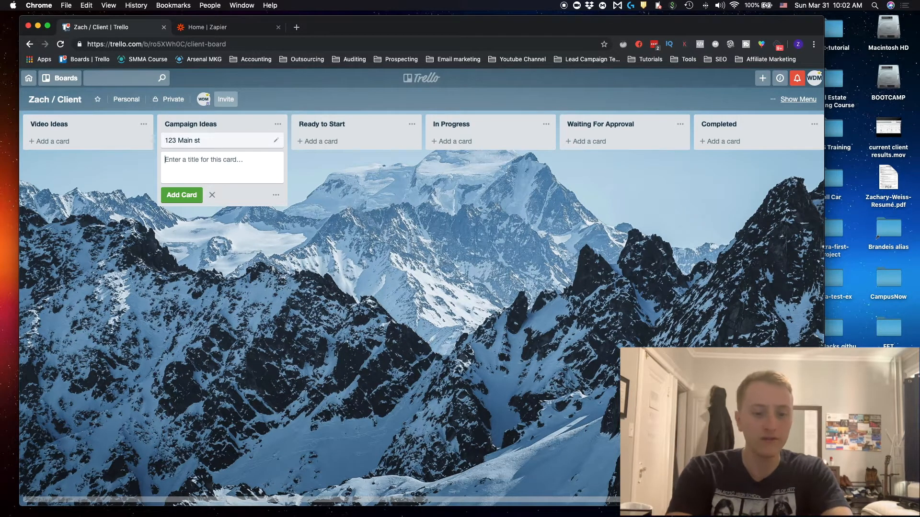
text(Upgrade t)
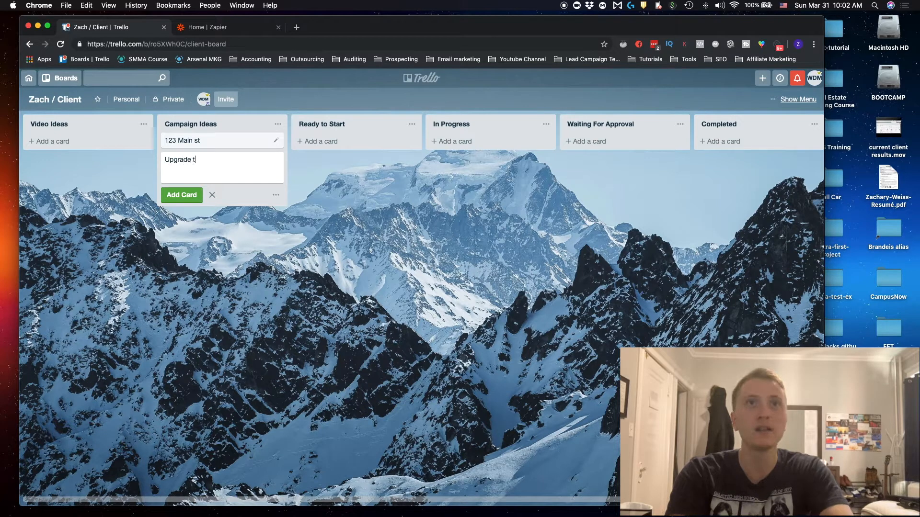
text(o Condo)
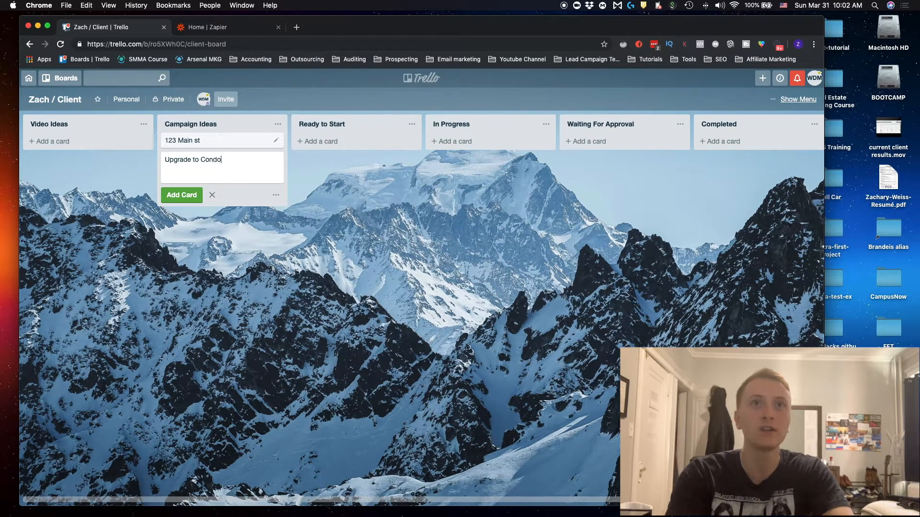
text(s in Area)
key(Return)
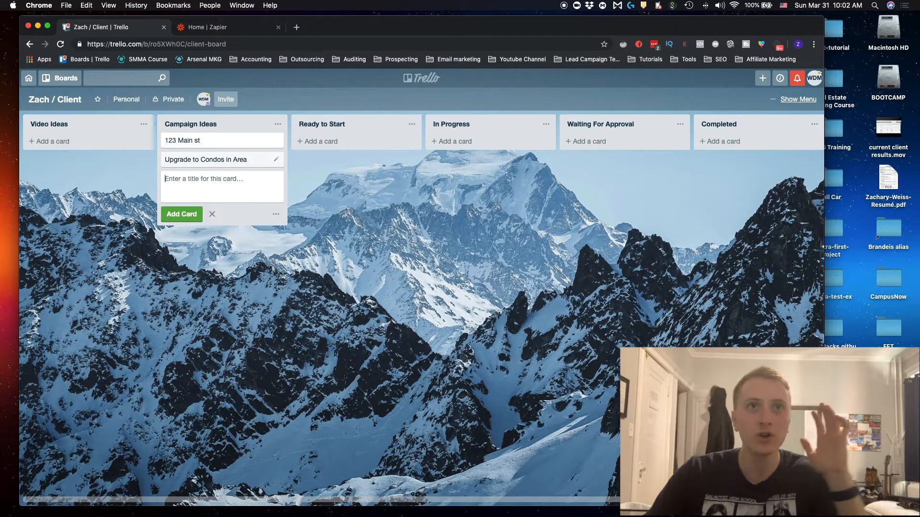
Step: Add a checklist titled "Needed Materials" to the street-address card in Campaign Ideas
click(211, 148)
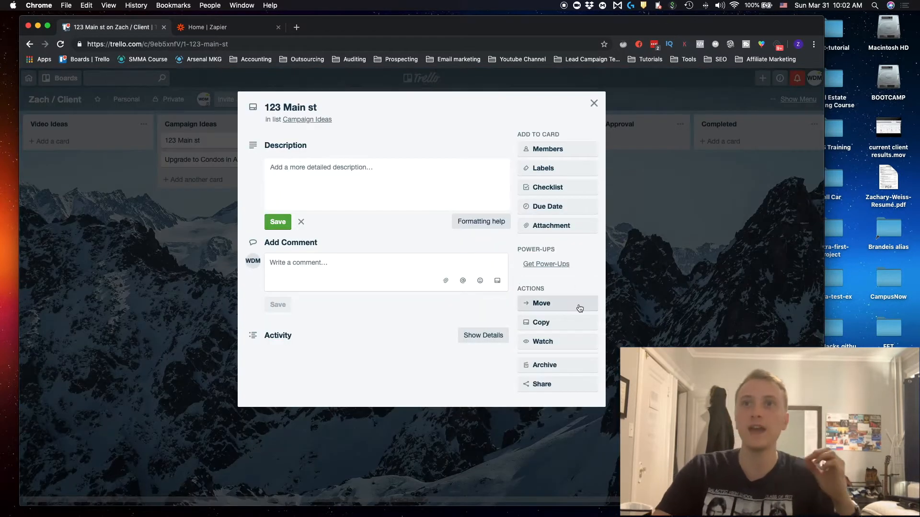
click(550, 188)
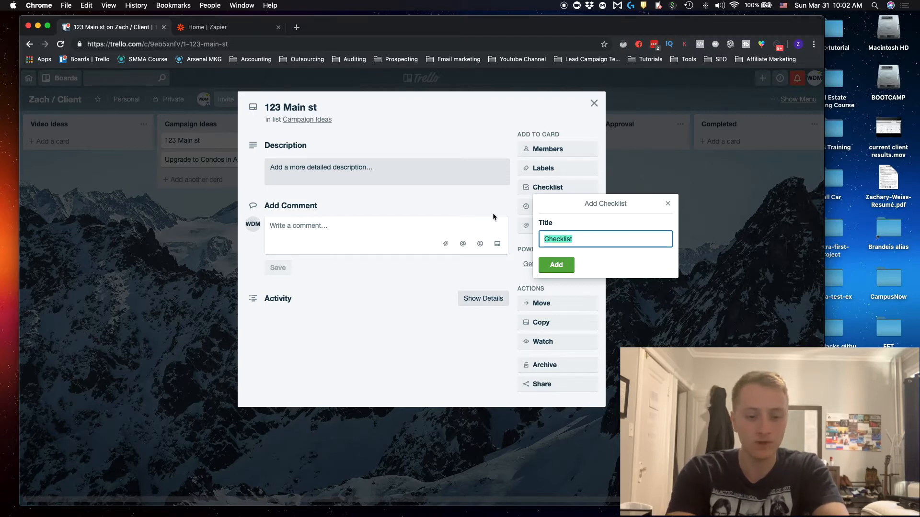
text(In or)
key(BackSpace)
key(BackSpace)
key(BackSpace)
key(BackSpace)
key(BackSpace)
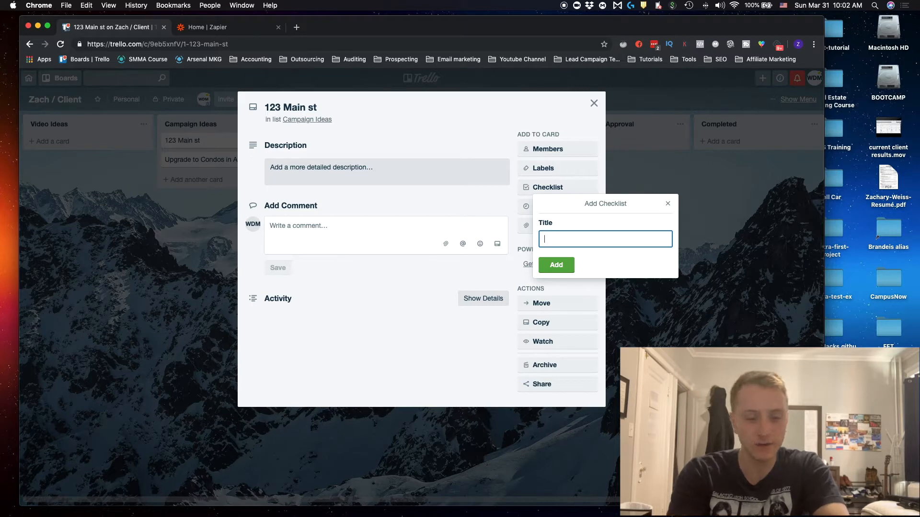
text(Needed M)
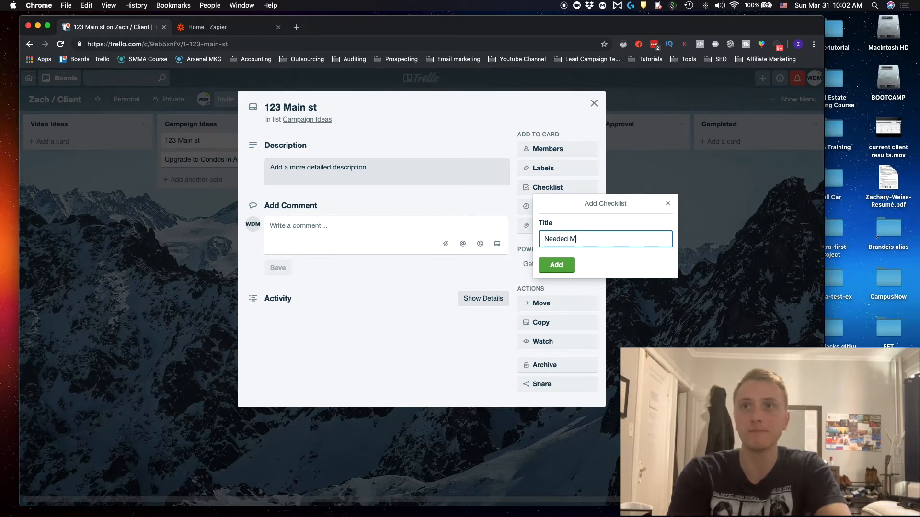
text(aterials)
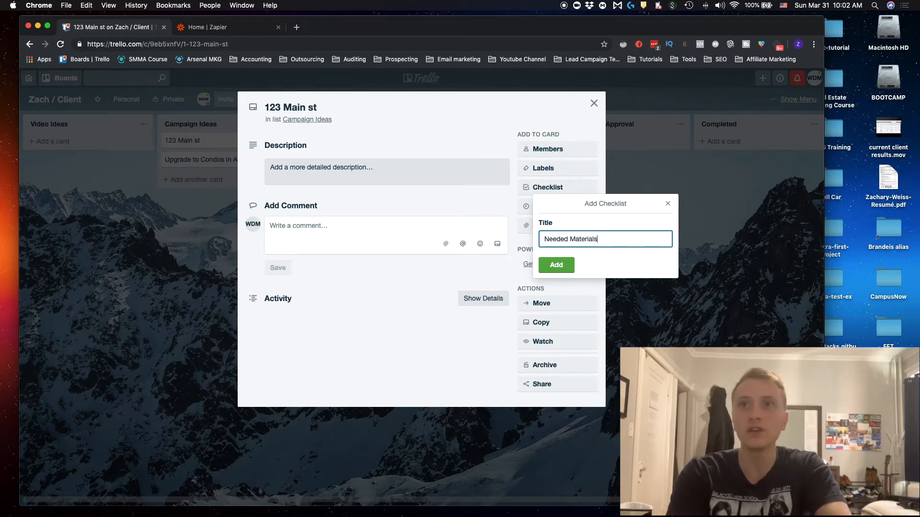
key(Return)
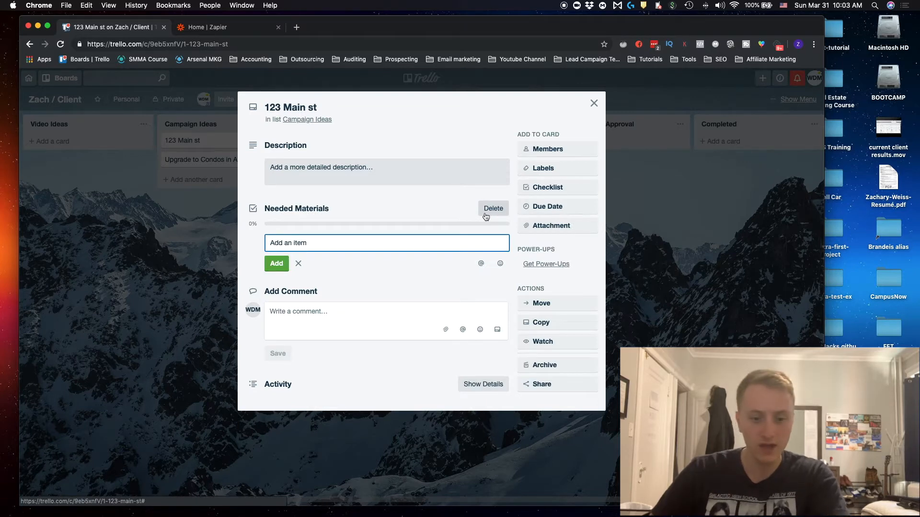
Step: Add the items "Photos / Videos (Assets)" and "Audience" to the Needed Materials checklist
text(Photos / Videos (Asse)
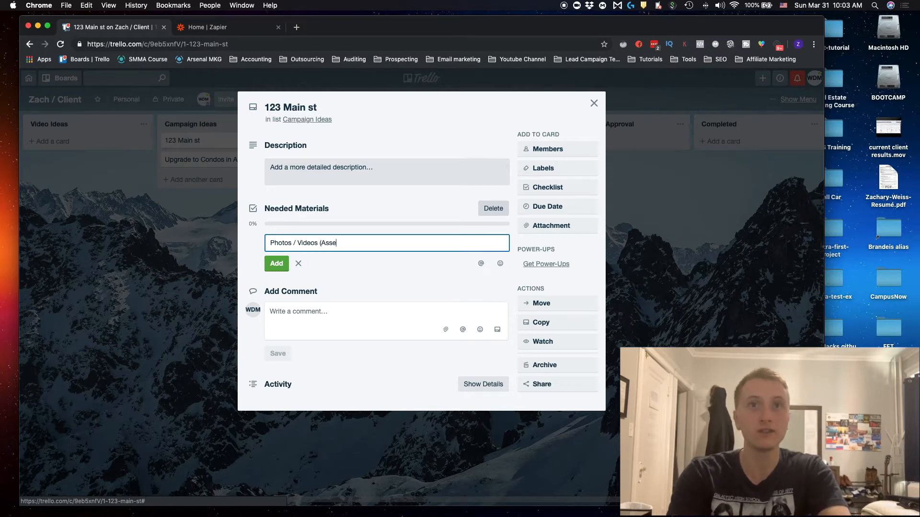
text(ts))
key(Return)
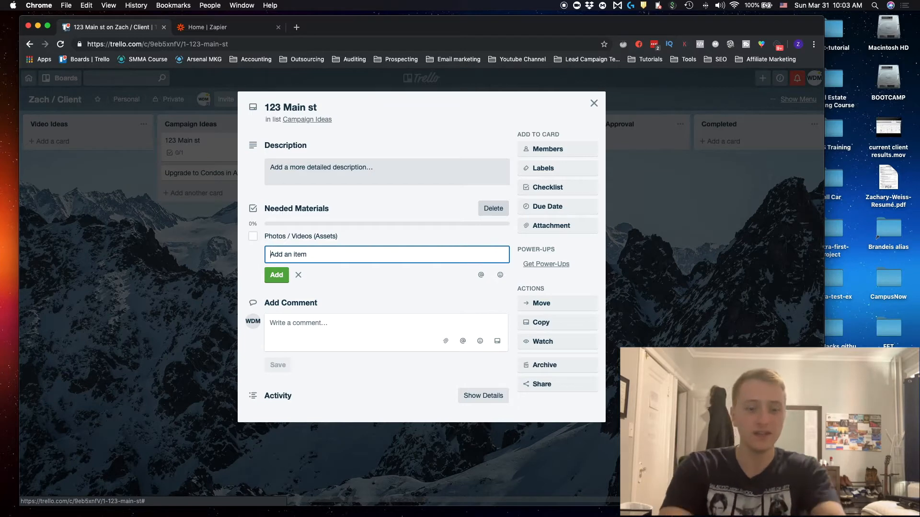
text(Audience)
key(Return)
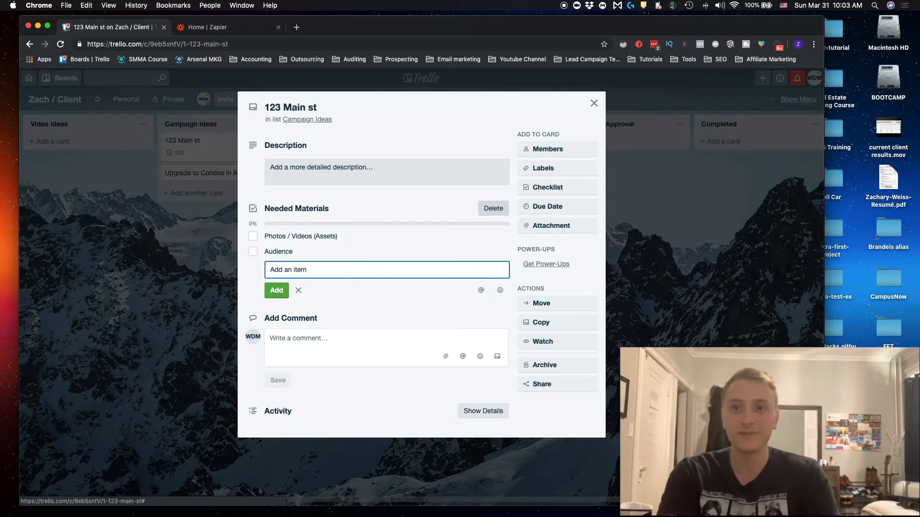
Step: Add the items "Loom video tutorial" and "MLS info / Blurbs" to the Needed Materials checklist and close the card
text(L)
key(BackSpace)
text(Loom video tu)
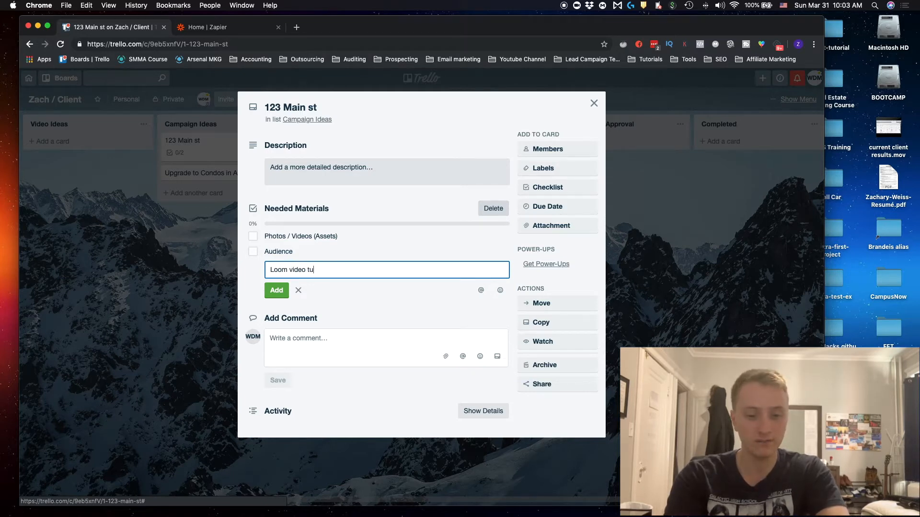
text(torial)
key(Return)
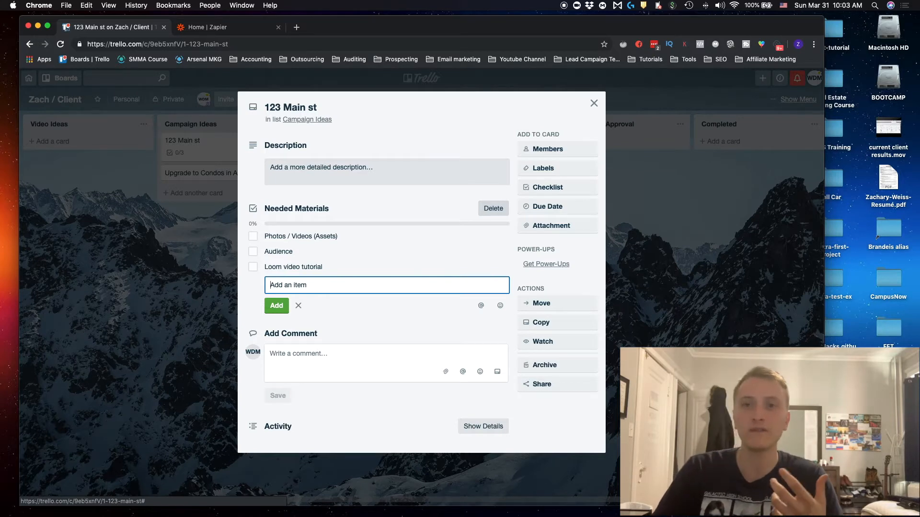
text(M)
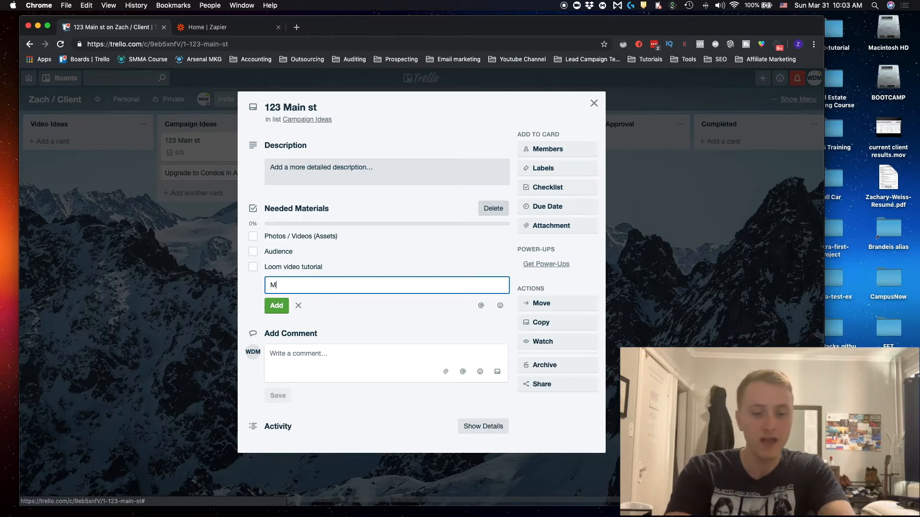
text(LS info / Blurbs)
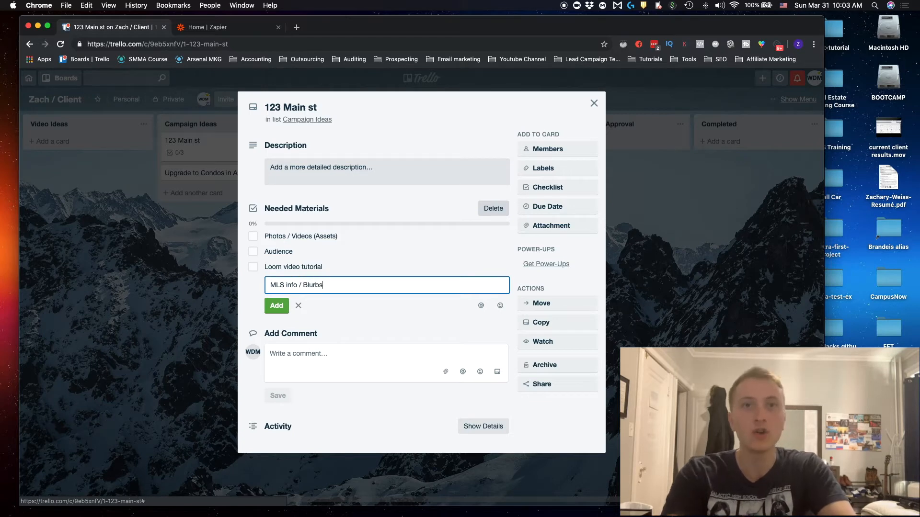
key(Return)
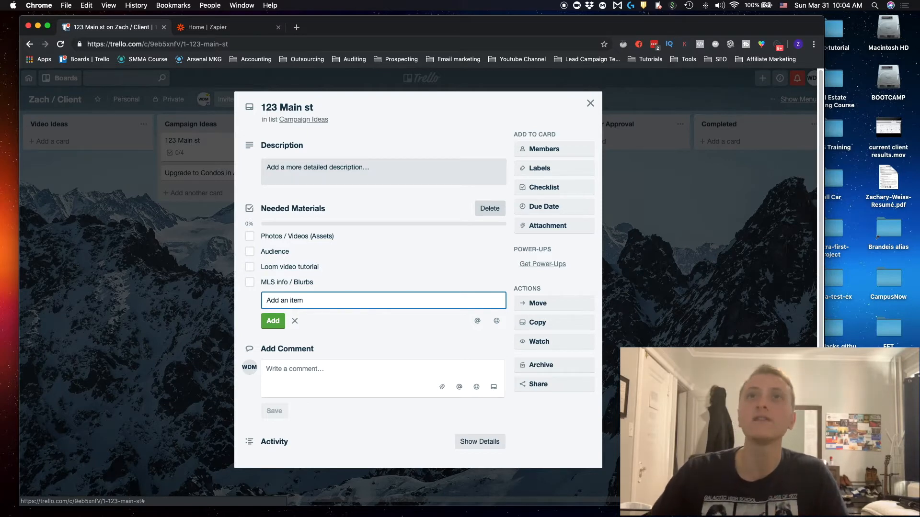
click(654, 180)
click(711, 180)
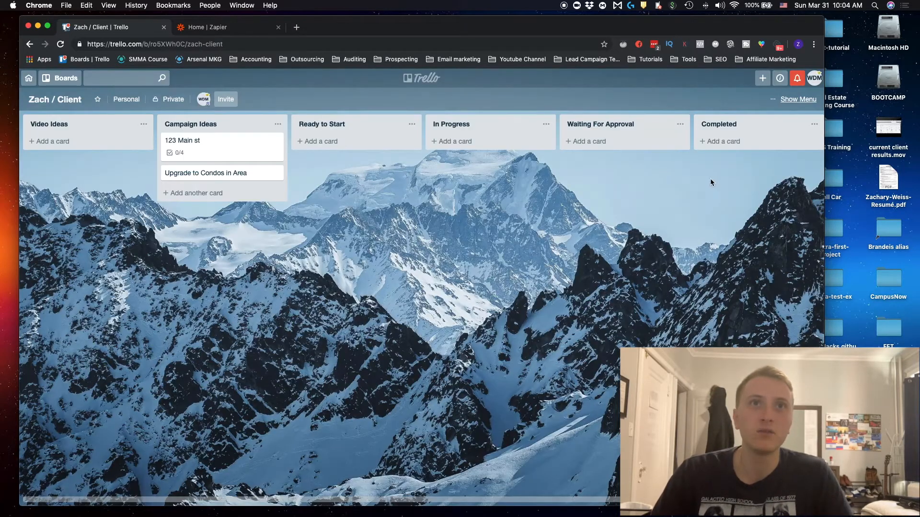
Step: Mark all four Needed Materials items complete on the street-address card and return to the board
click(221, 155)
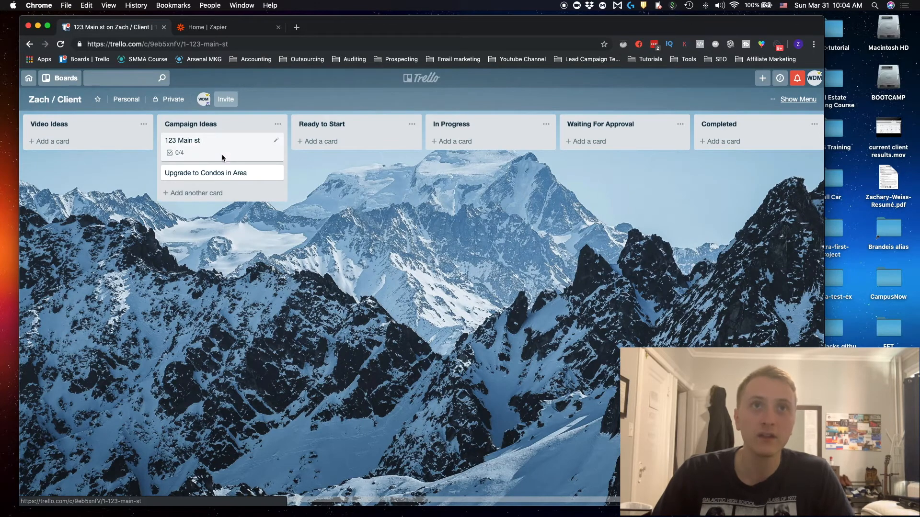
click(253, 252)
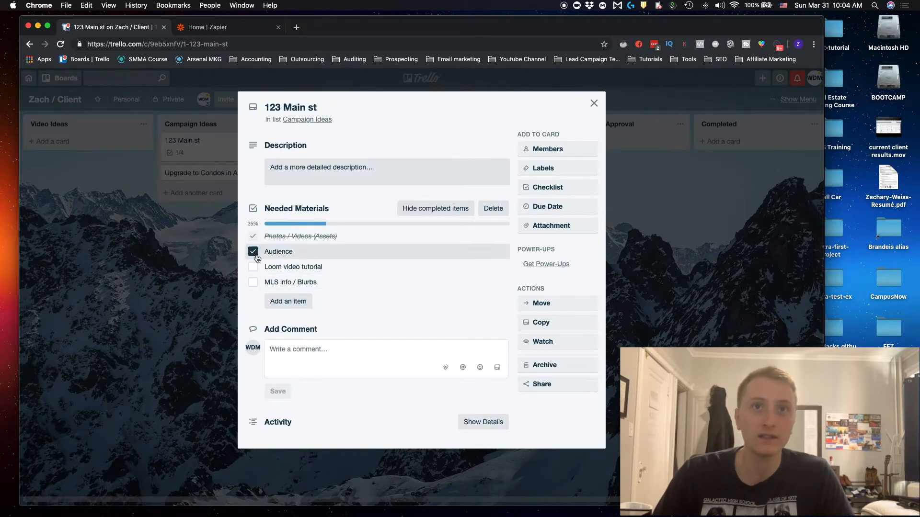
click(253, 251)
click(253, 251)
click(253, 266)
click(253, 282)
click(203, 267)
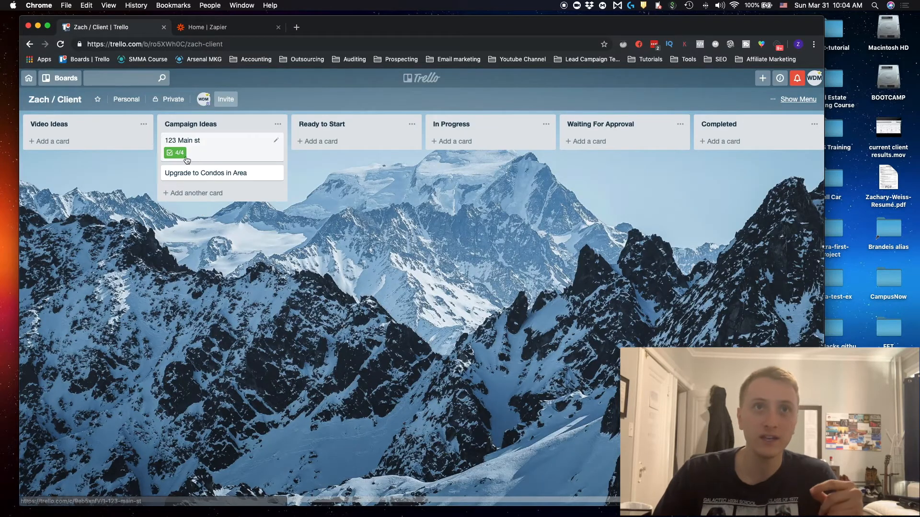
Step: Move the street-address card from Campaign Ideas to Ready to Start and on to In Progress
drag(220, 152, 382, 183)
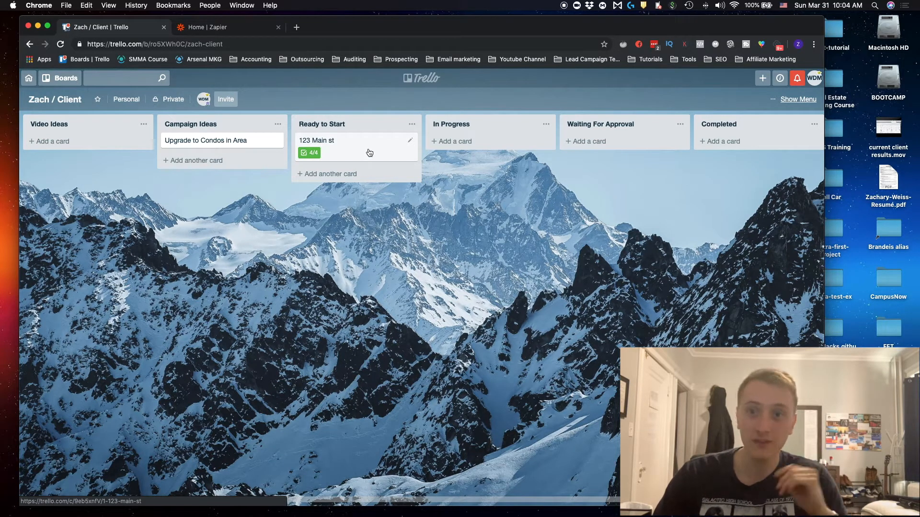
drag(370, 151, 479, 144)
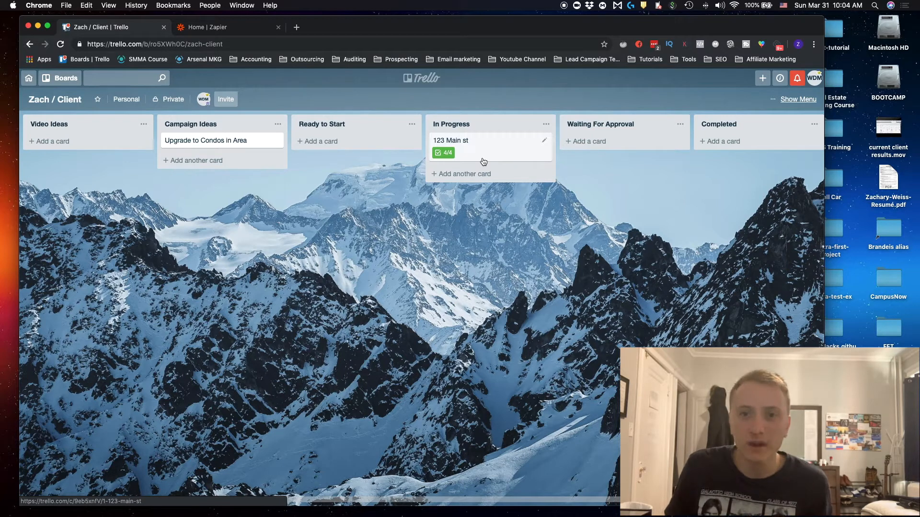
Step: Move the street-address card from In Progress to Waiting For Approval, on to Completed, and back to In Progress
drag(484, 157, 593, 158)
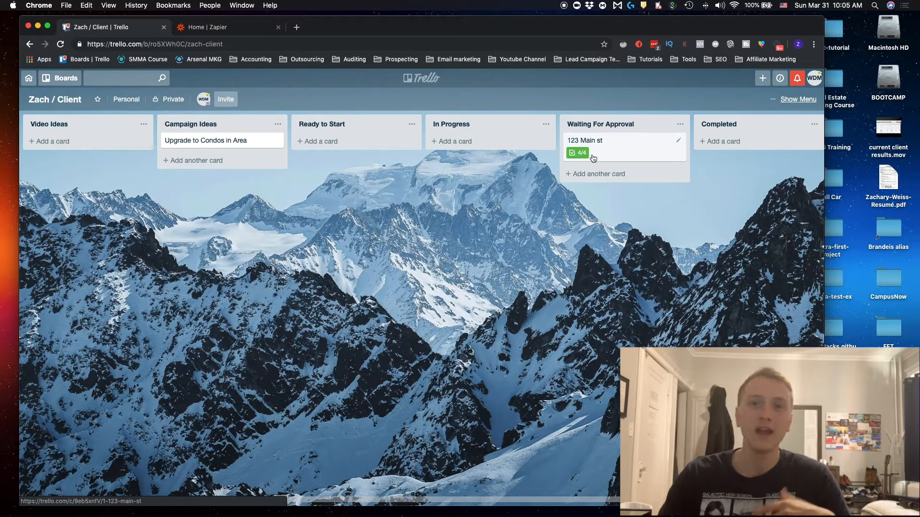
drag(611, 150, 695, 161)
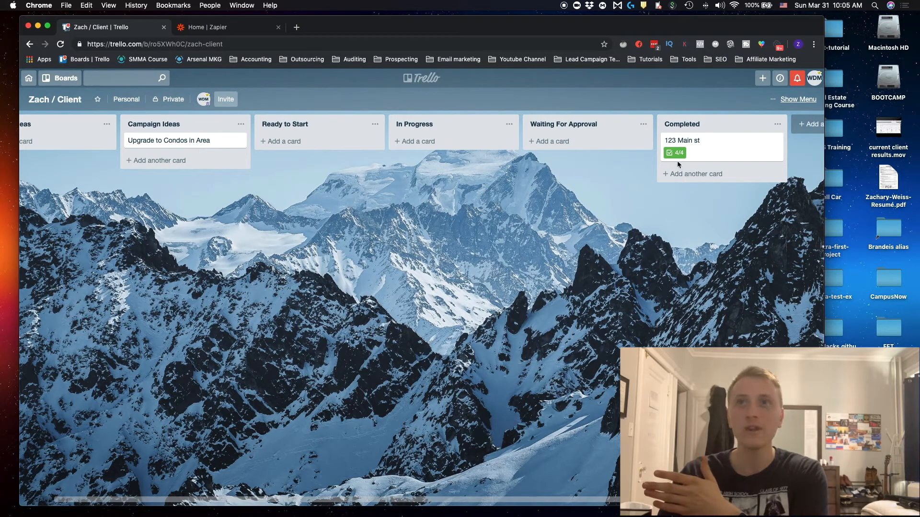
drag(676, 160, 486, 161)
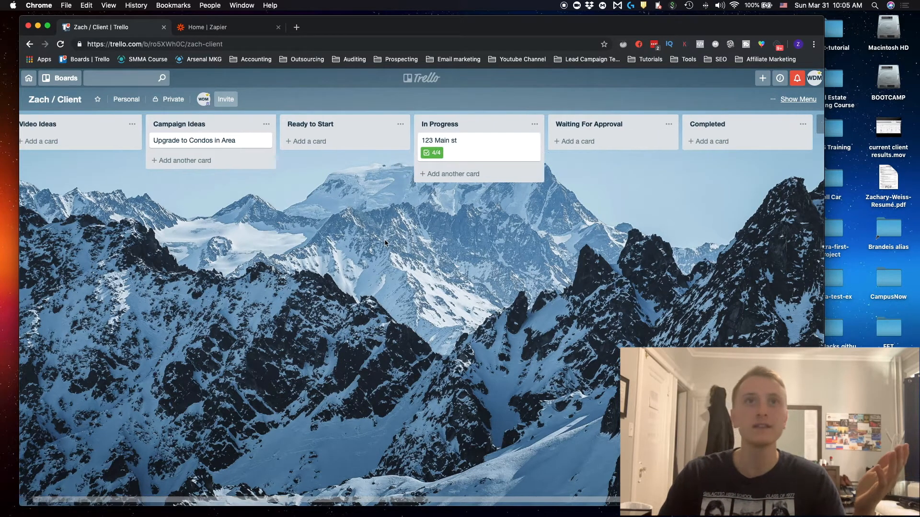
scroll(385, 243, left, 1)
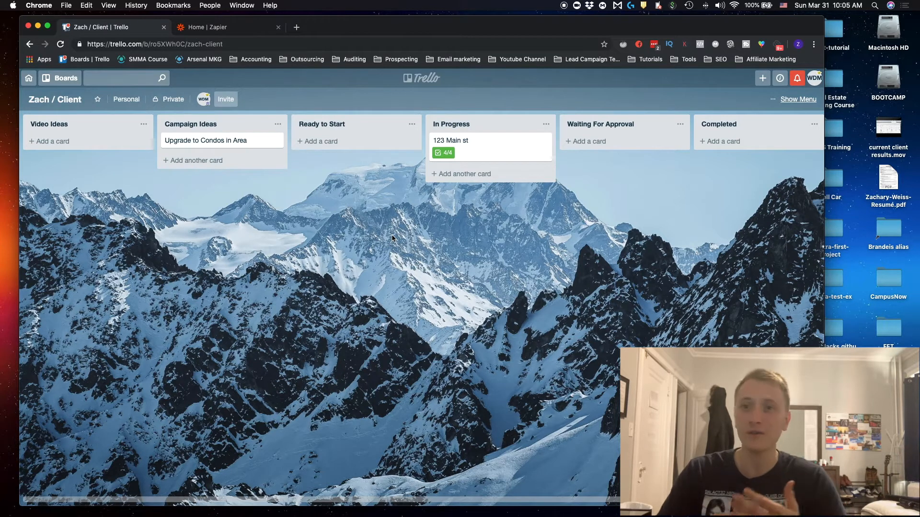
Step: Switch to Zapier and start a new Zap that connects Trello with Slack
click(208, 27)
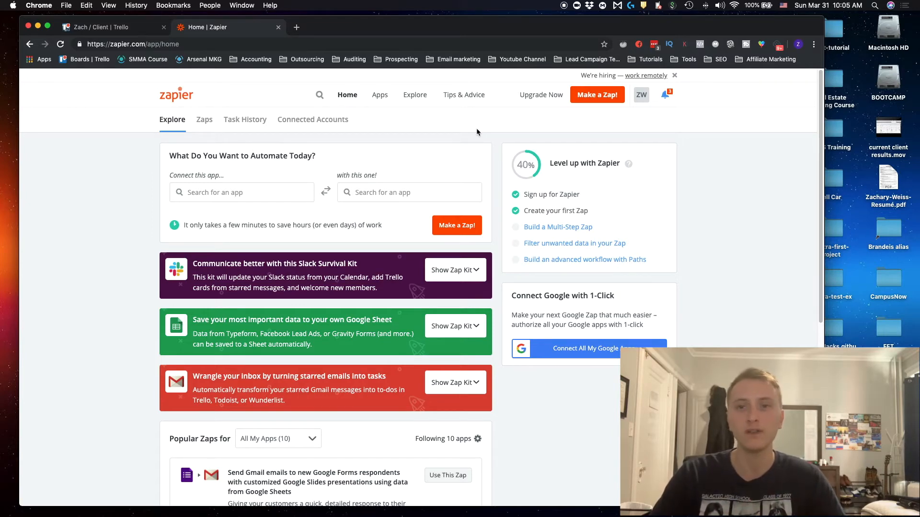
click(278, 193)
text(trel)
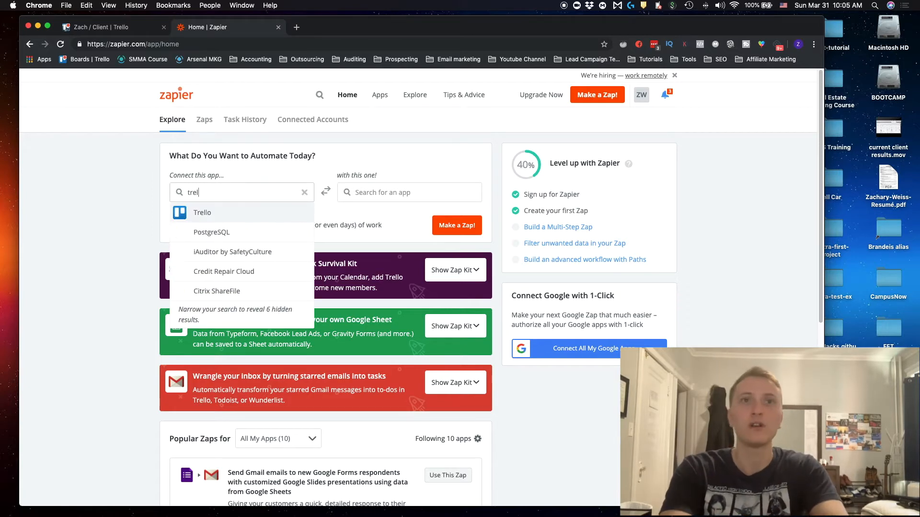
key(Return)
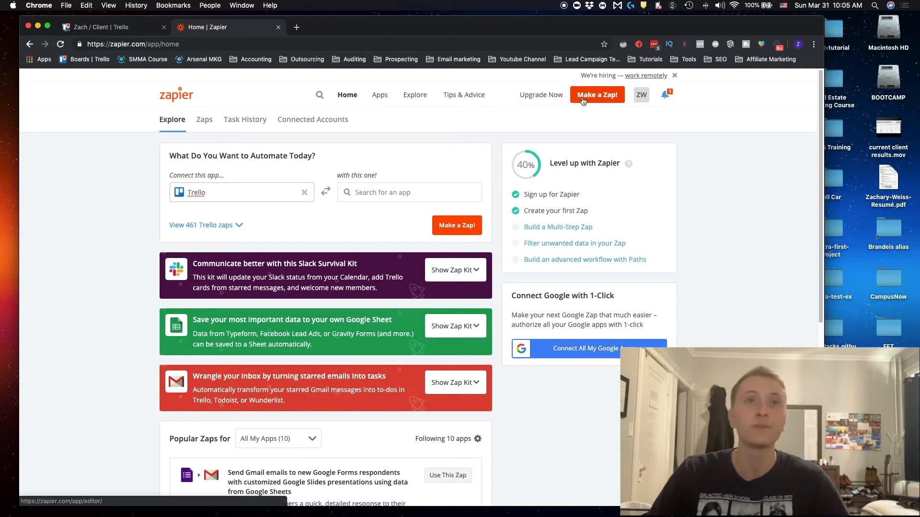
key(Tab)
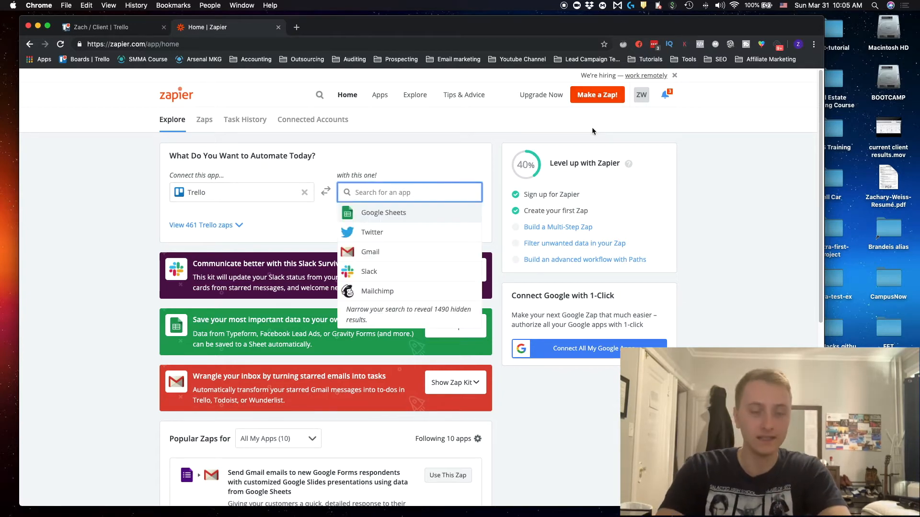
text(sla)
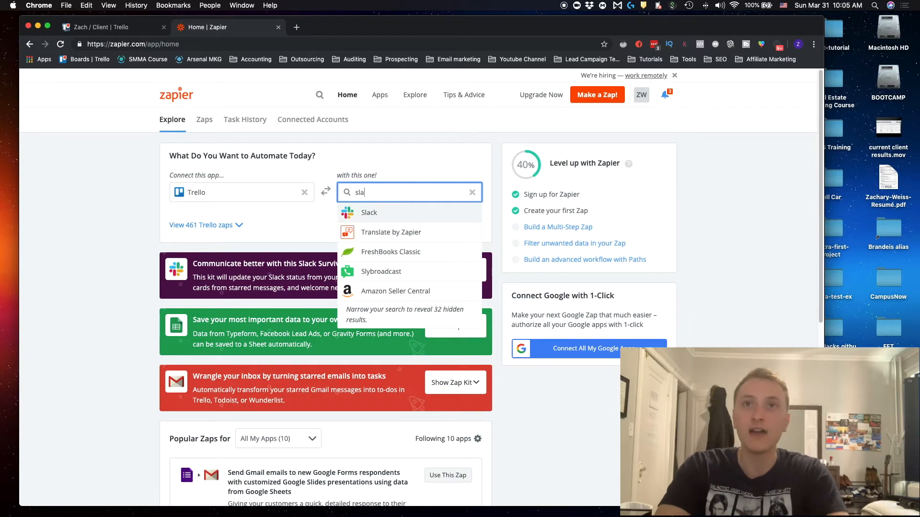
key(Return)
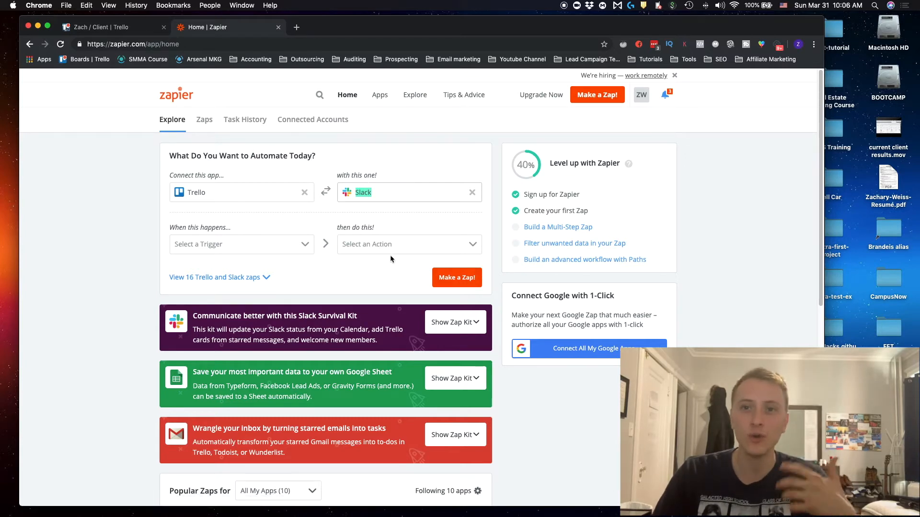
click(447, 276)
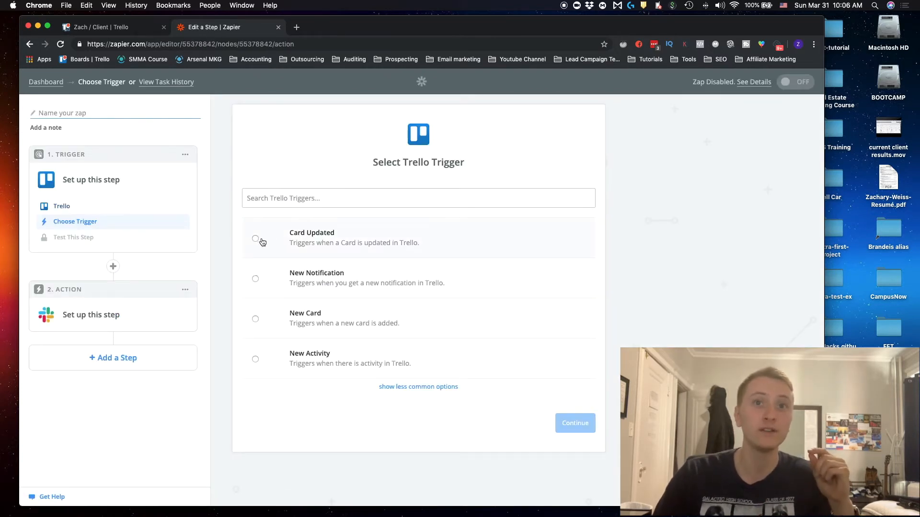
Step: Set the Trello trigger to New Activity, and test and save the connected Trello account
click(271, 361)
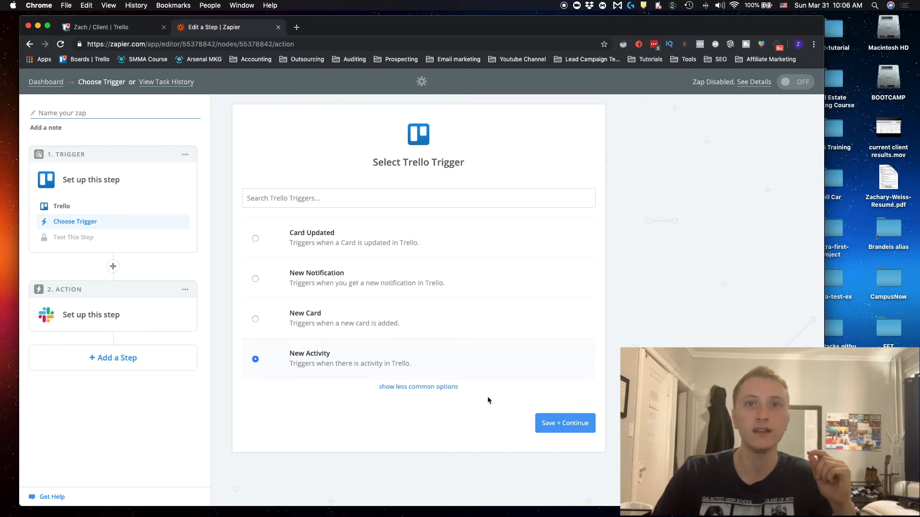
click(565, 421)
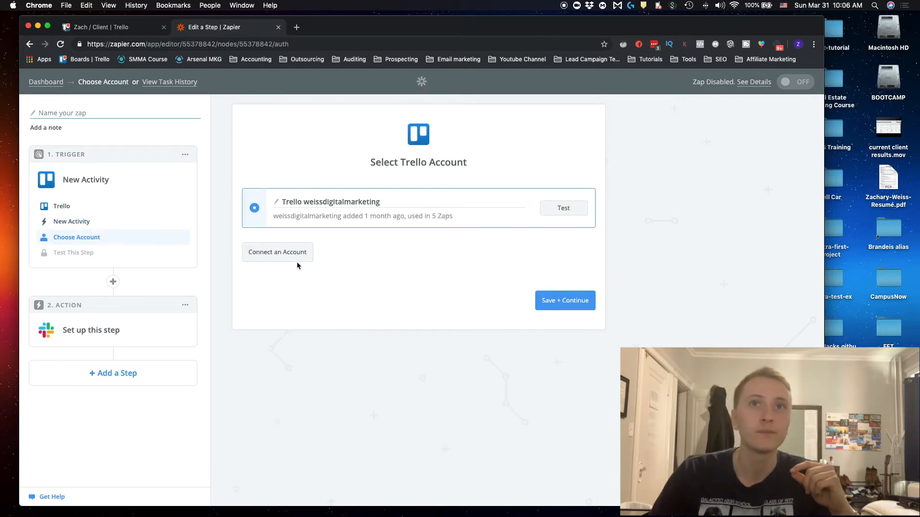
click(552, 213)
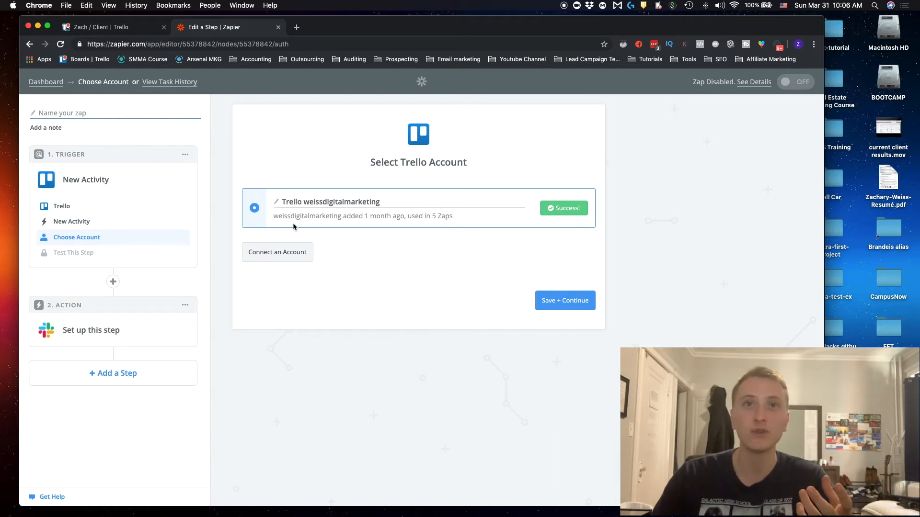
click(563, 302)
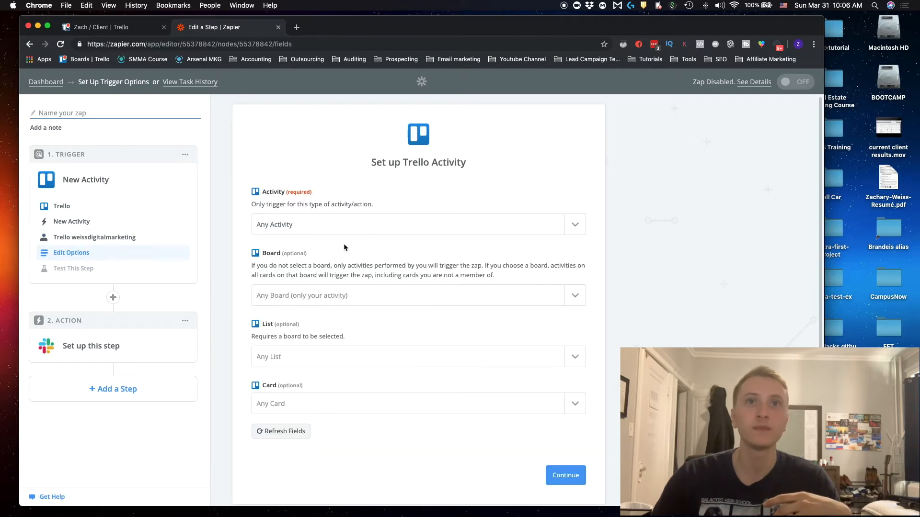
Step: Limit the trigger to the client board, keeping Any Activity, Any List and Any Card, and continue to the samples
click(349, 295)
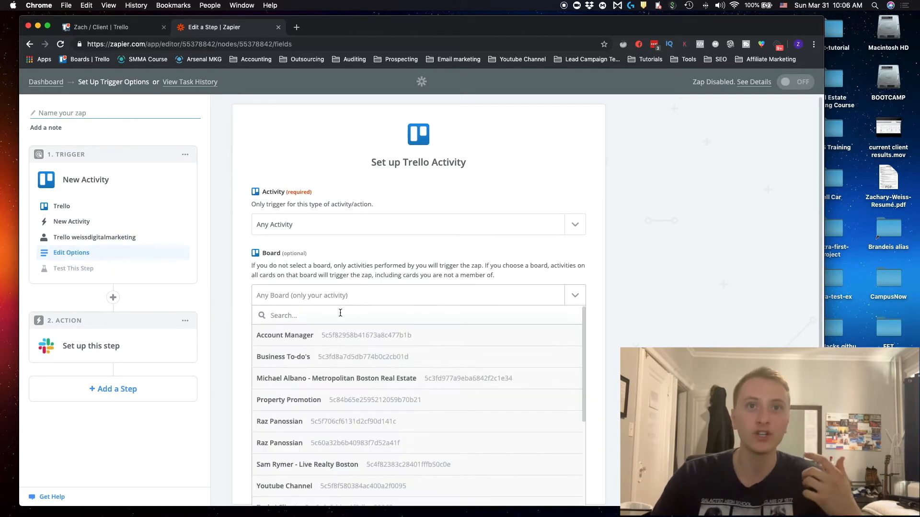
text(clien)
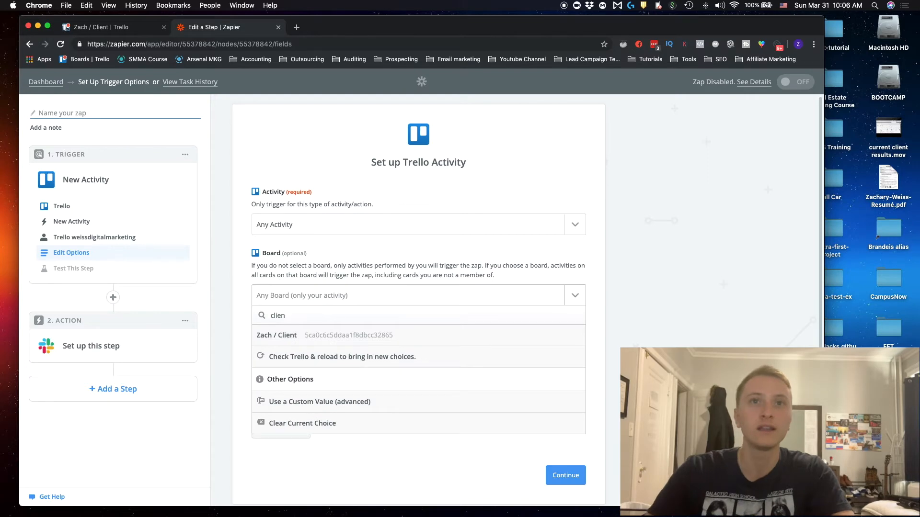
click(343, 333)
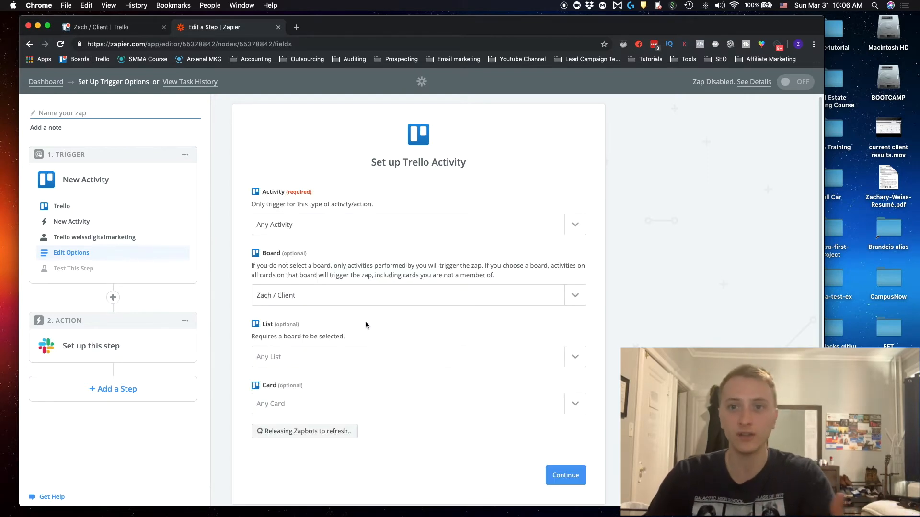
scroll(364, 321, down, 1)
click(352, 328)
click(352, 328)
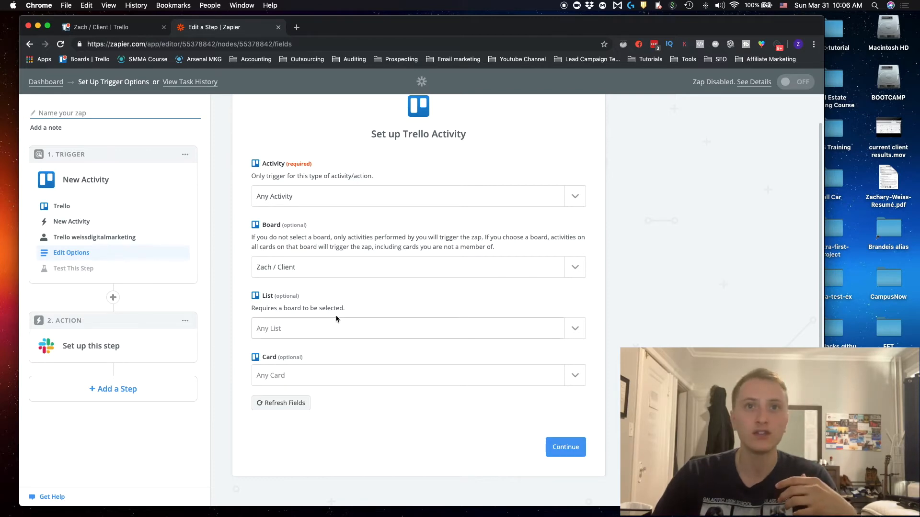
click(558, 454)
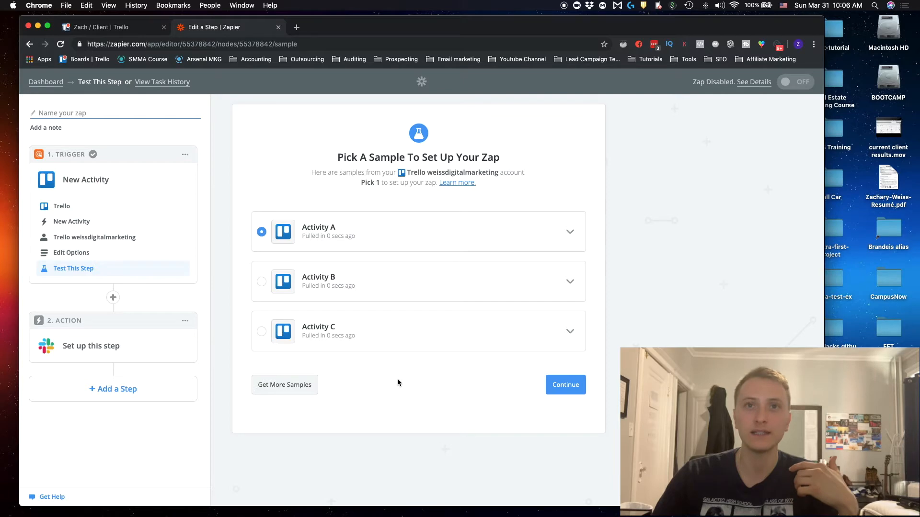
Step: Review the data of sample Activity A and accept it as the sample for the Zap
click(570, 233)
scroll(427, 344, down, 5)
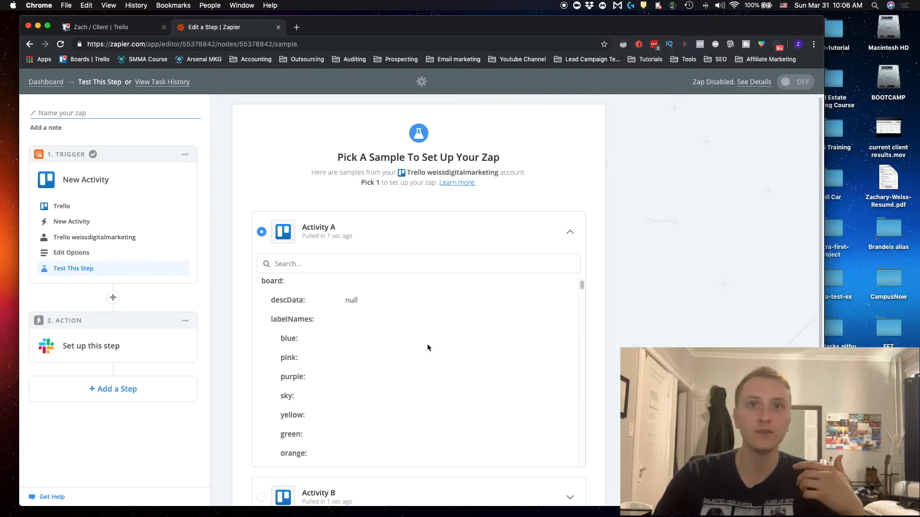
scroll(426, 344, down, 10)
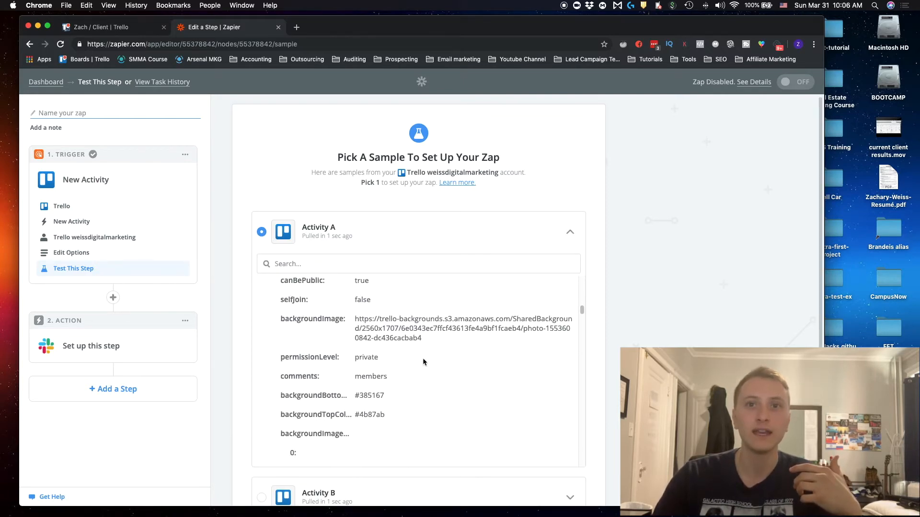
scroll(424, 361, down, 10)
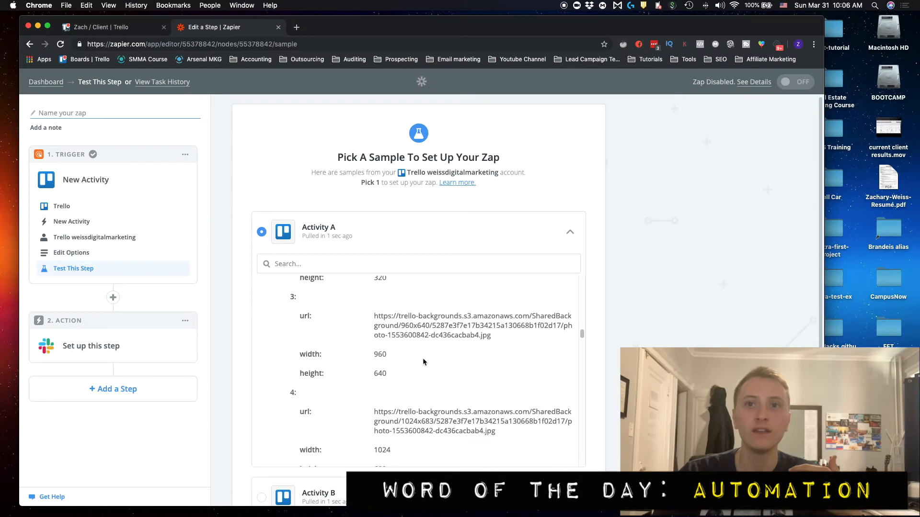
scroll(453, 358, down, 3)
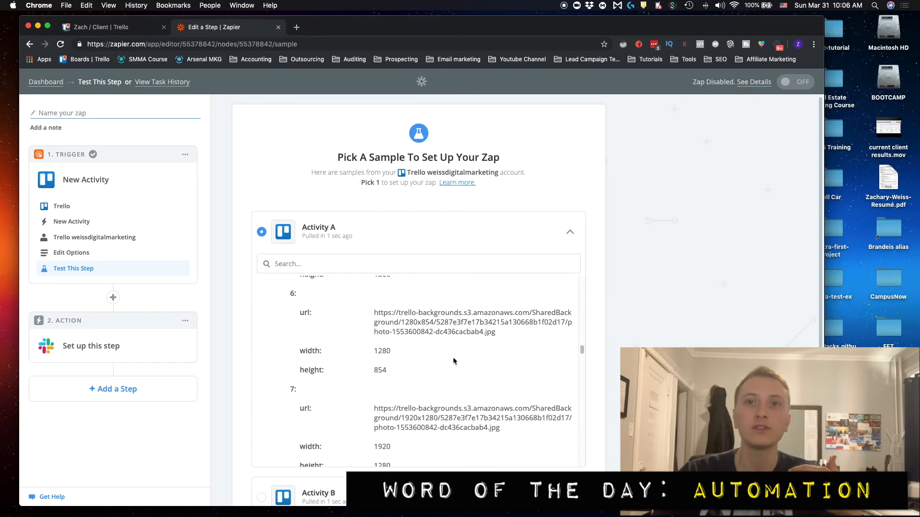
click(570, 232)
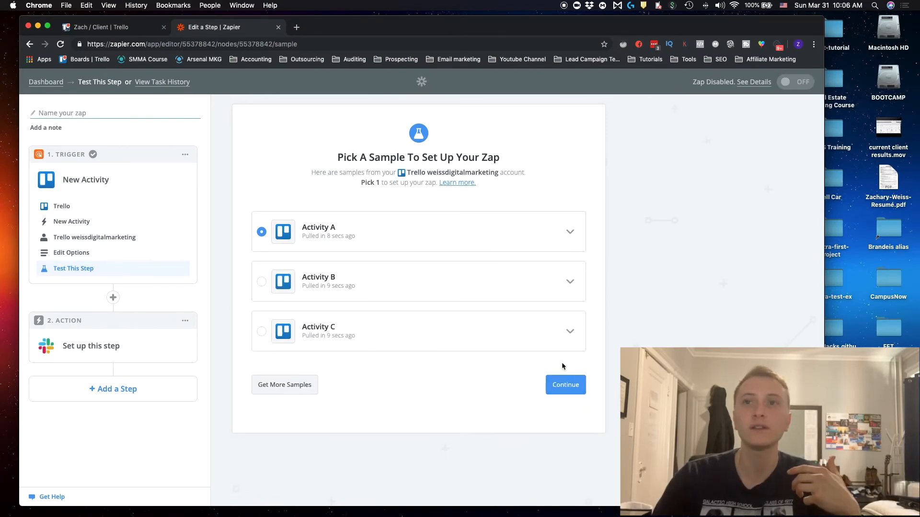
click(566, 391)
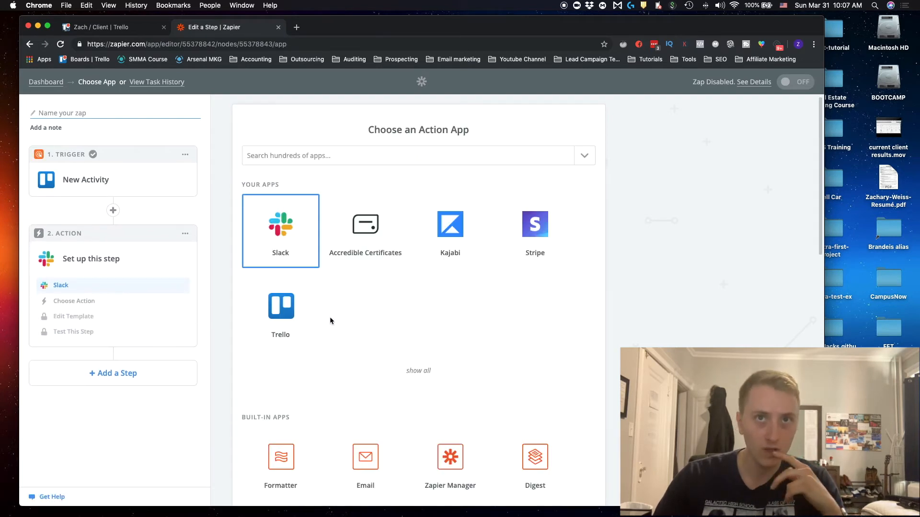
Step: Choose Slack's Send Direct Message as the action, and test and save the connected Slack account
click(271, 230)
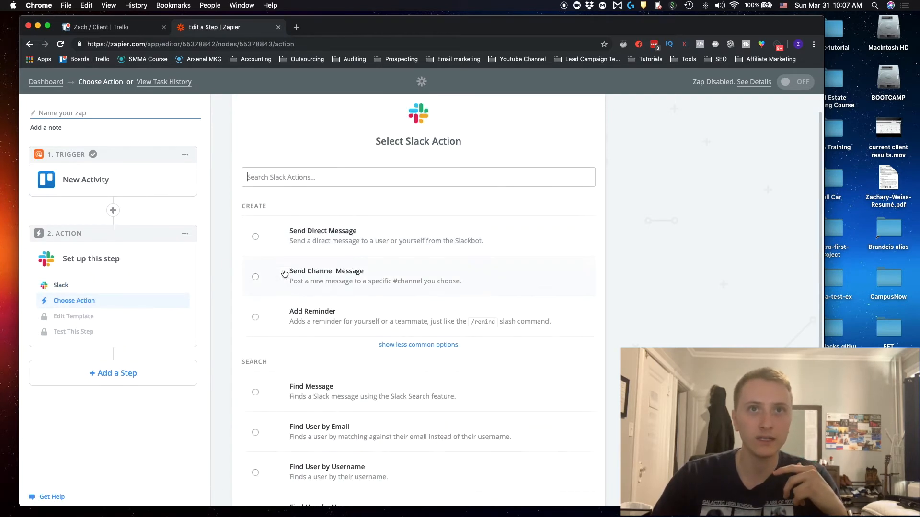
click(325, 245)
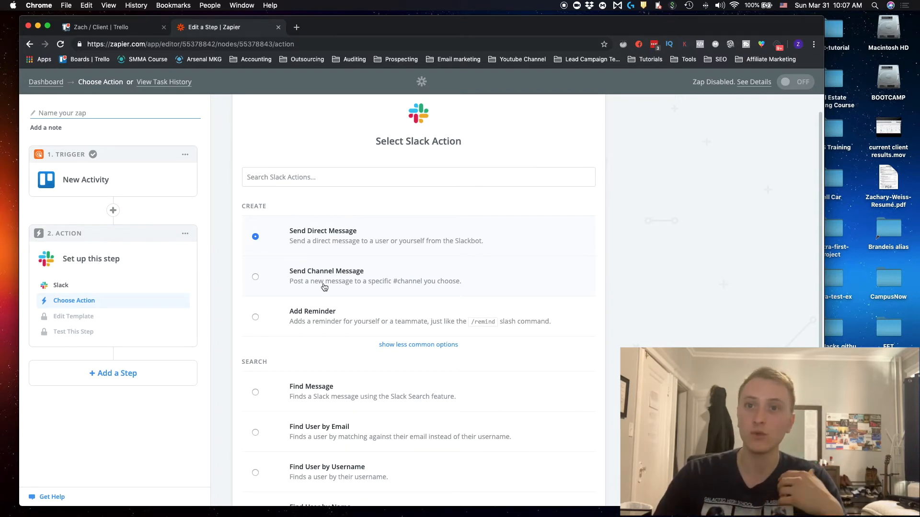
scroll(507, 340, down, 5)
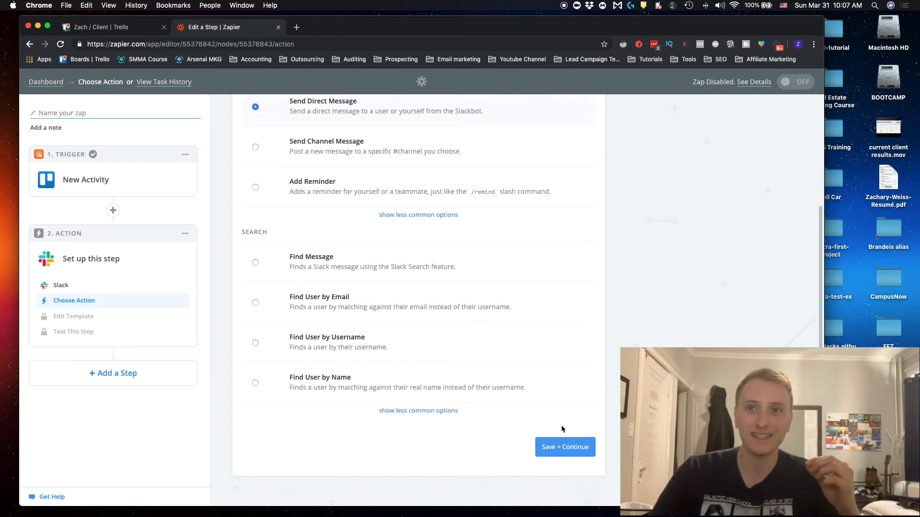
click(567, 446)
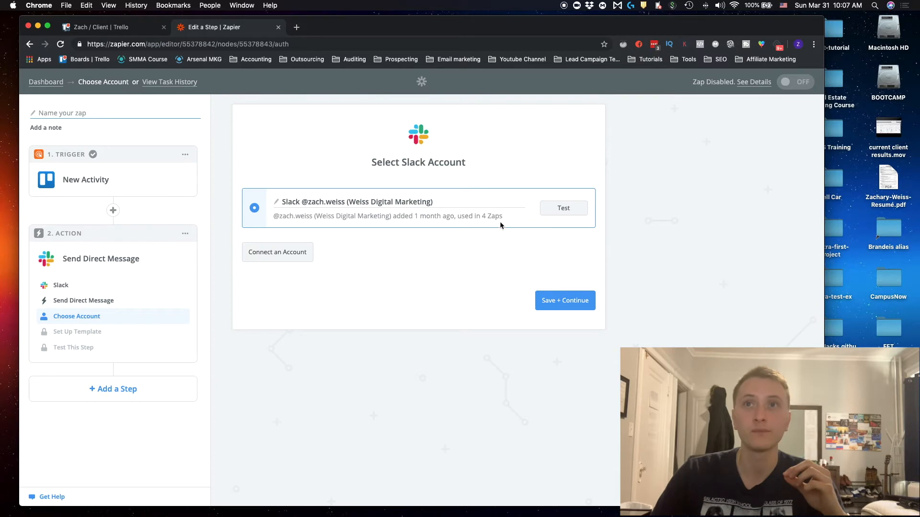
click(564, 208)
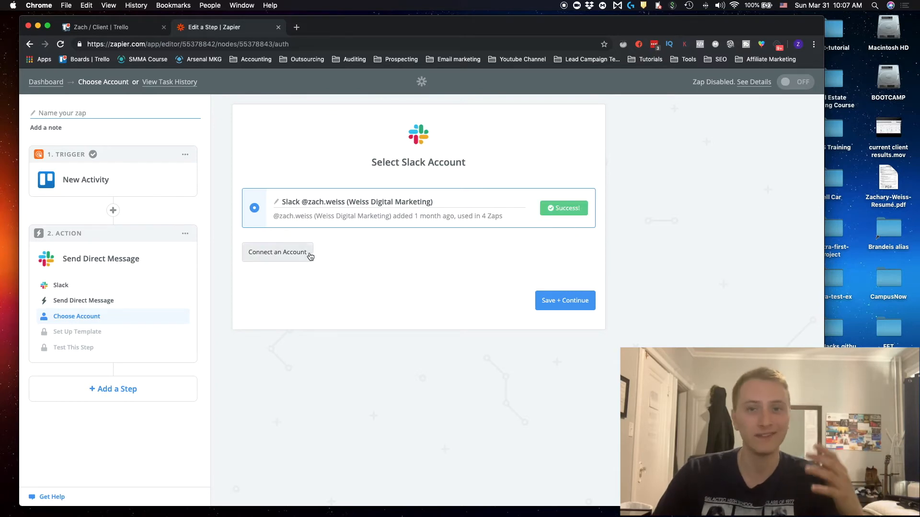
click(550, 304)
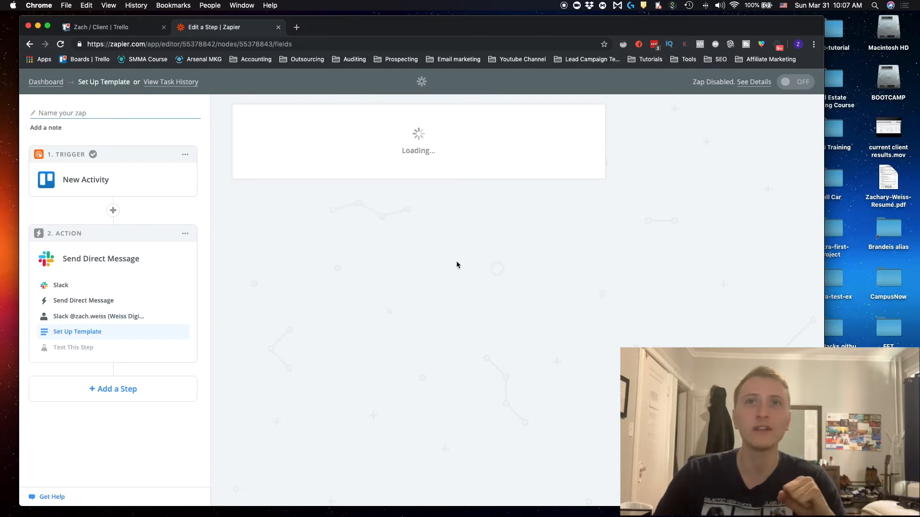
Step: Choose your own Slack user as the recipient and start the message with "Activity Occuring in", the board's name, an exclamation mark and empty parentheses
click(381, 289)
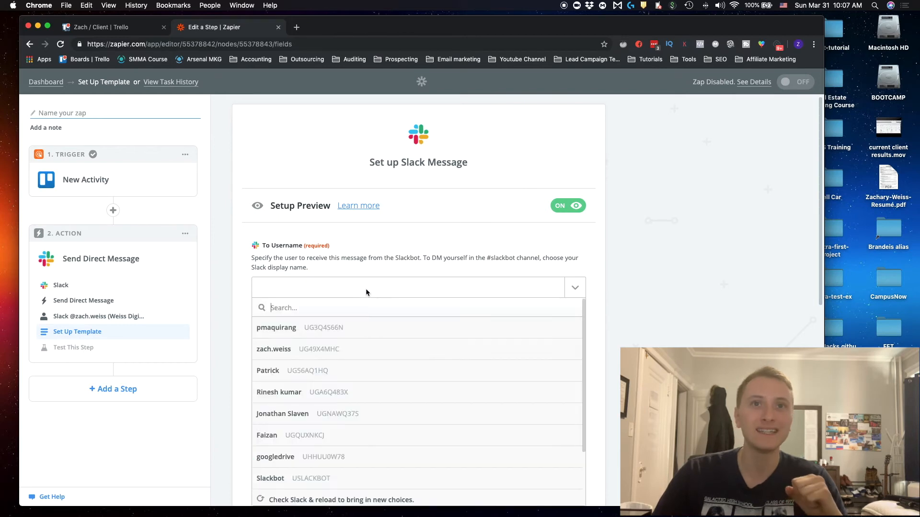
click(295, 348)
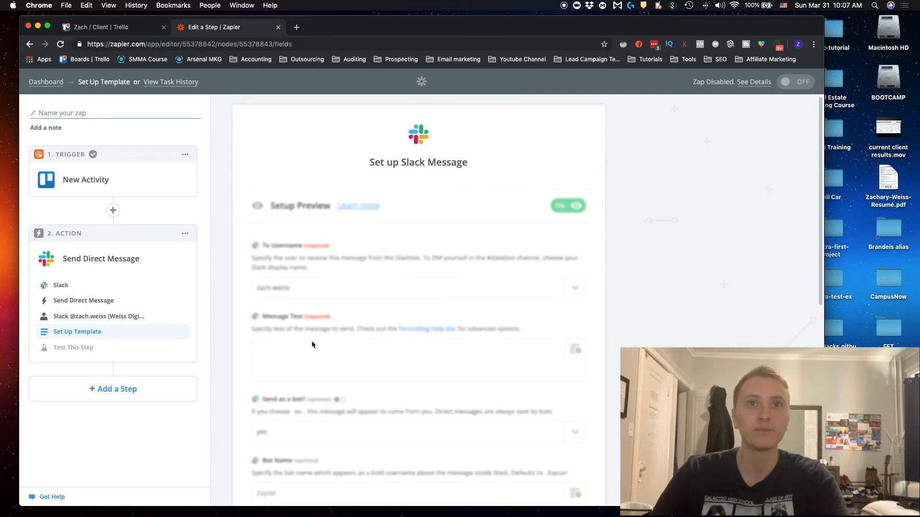
scroll(421, 323, down, 1)
click(411, 320)
text(Actt)
key(BackSpace)
text(ivity Occuring)
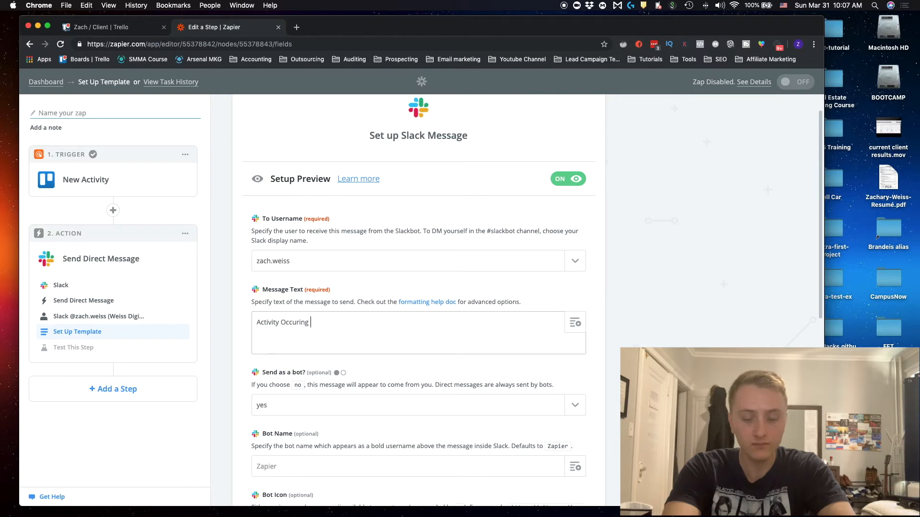
text(in Zach / C)
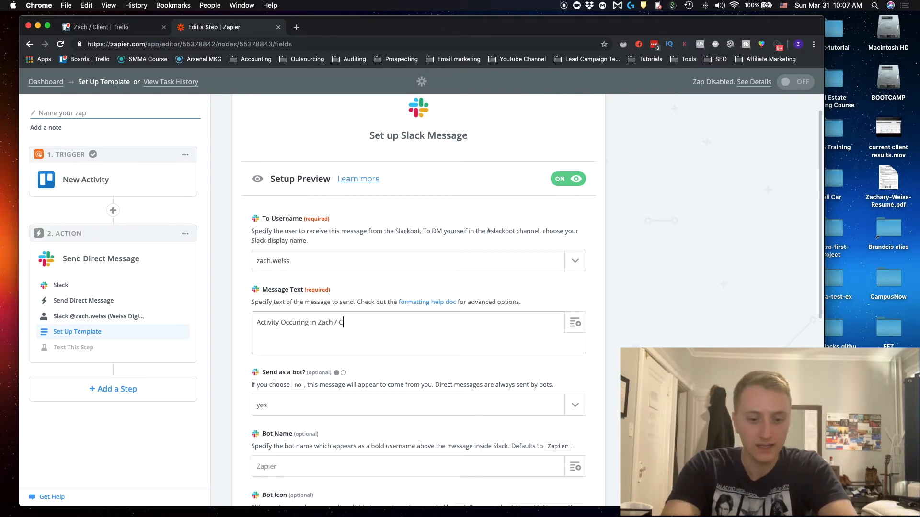
text(lient! ()
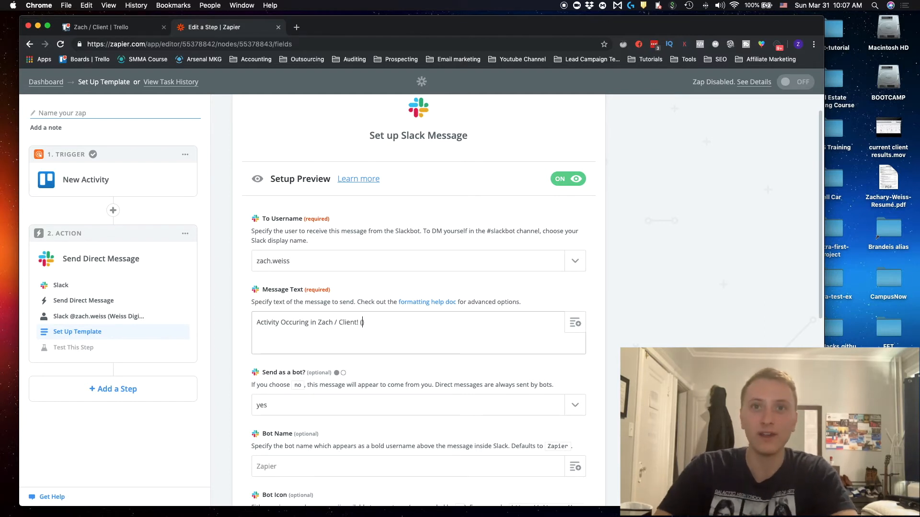
Step: Search the Trello trigger fields for "url" and insert Board Short URL between the parentheses in the message text
click(575, 323)
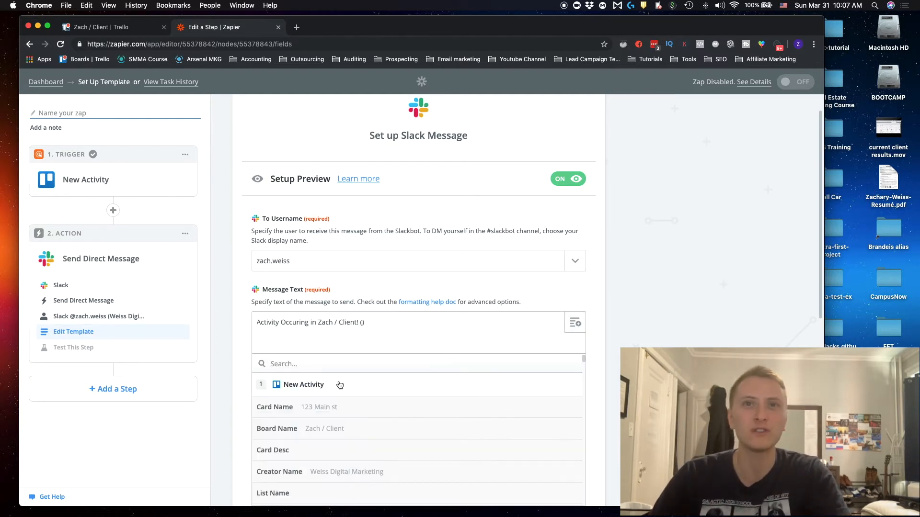
text(u)
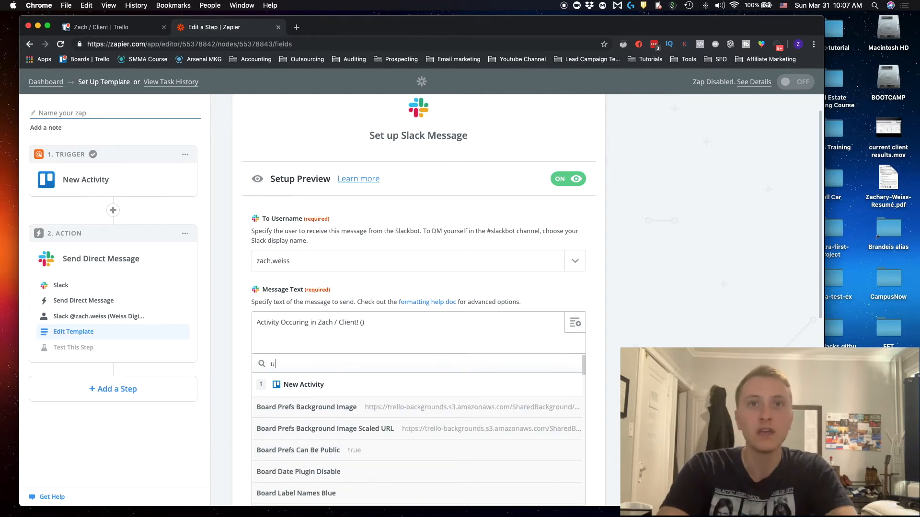
click(600, 351)
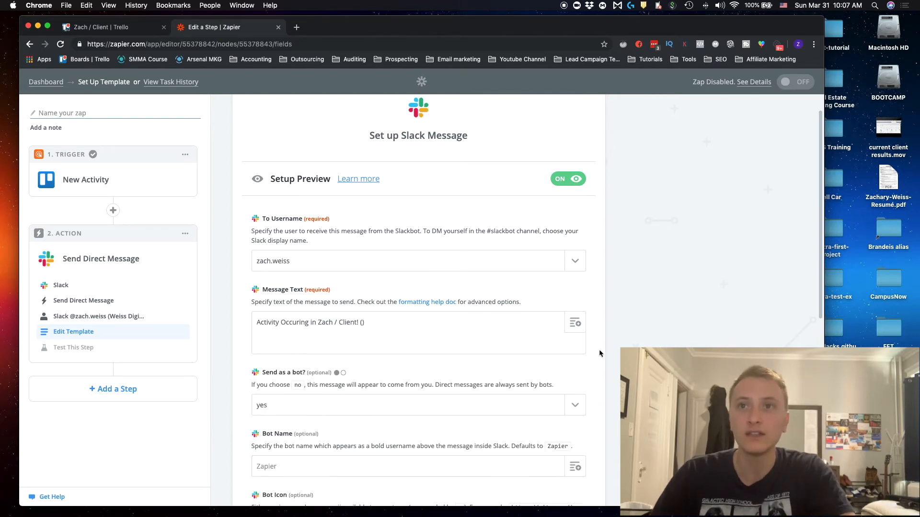
click(574, 323)
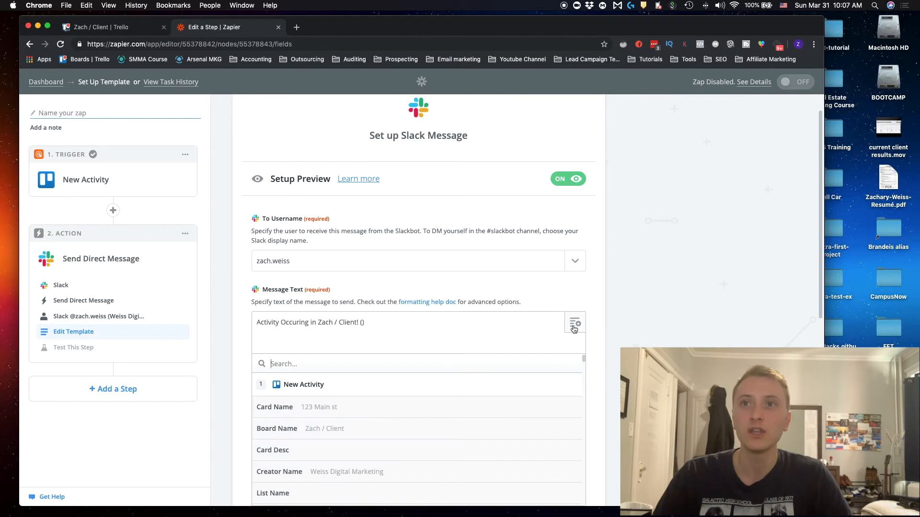
text(url)
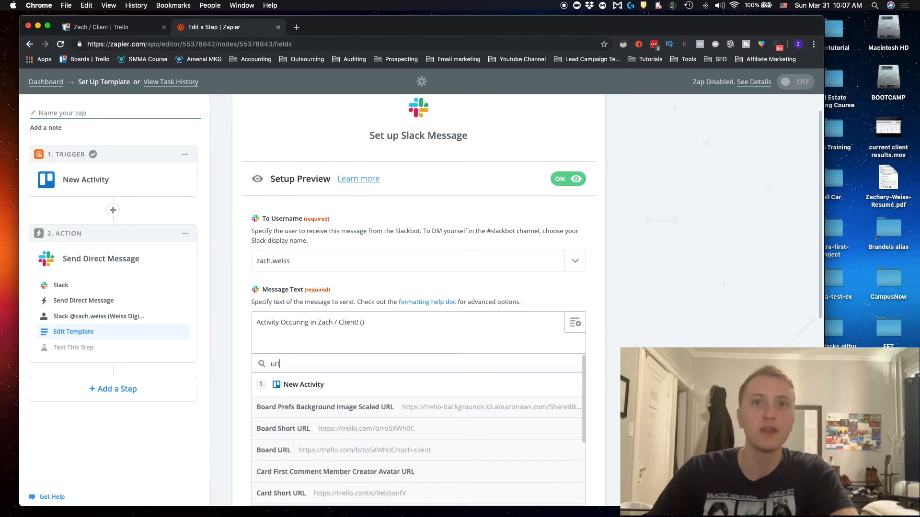
scroll(273, 415, down, 1)
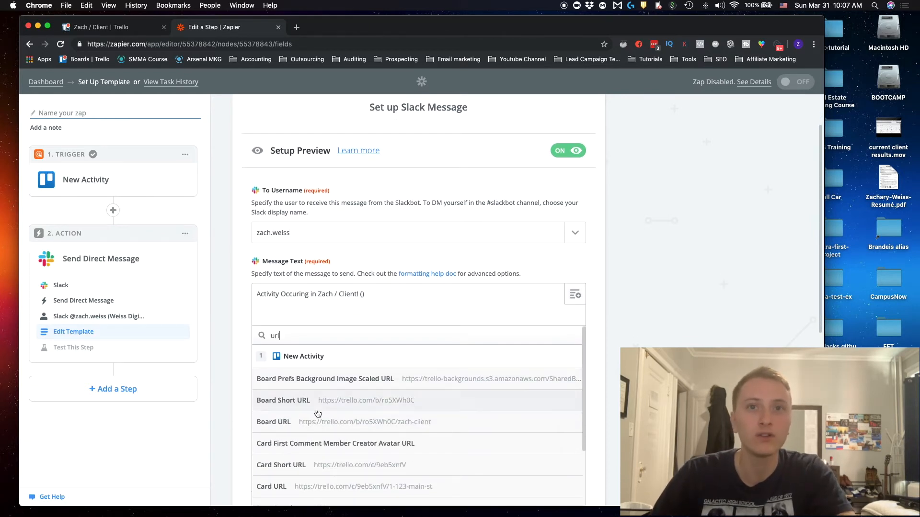
click(340, 405)
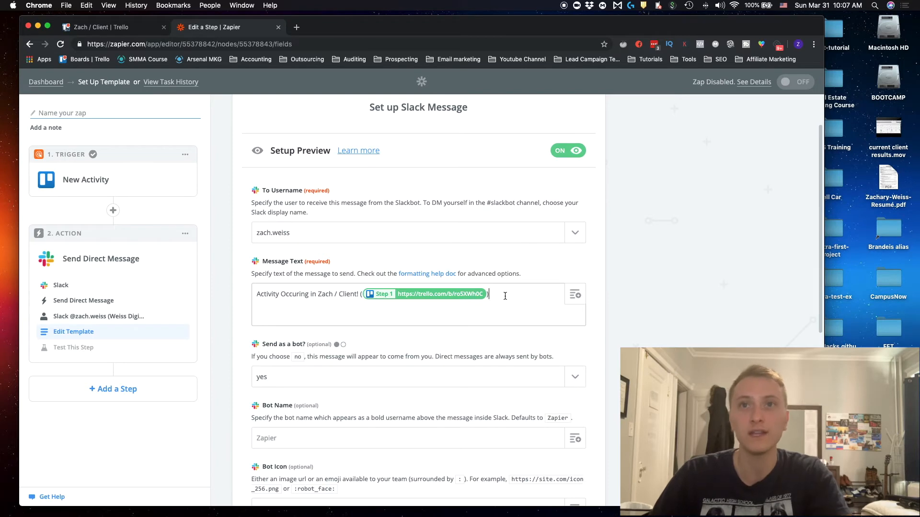
Step: Leave a blank line in the message and add "Board:" followed by the Board Name field
key(Return)
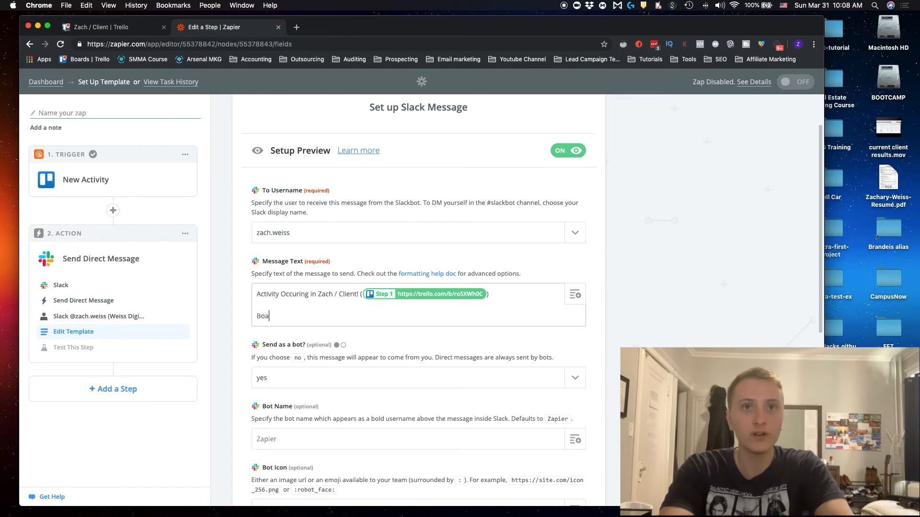
click(574, 294)
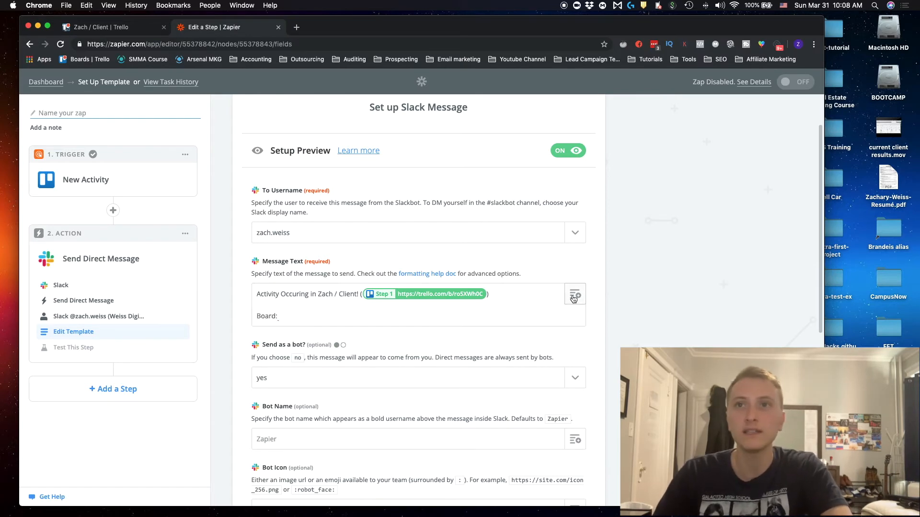
click(337, 404)
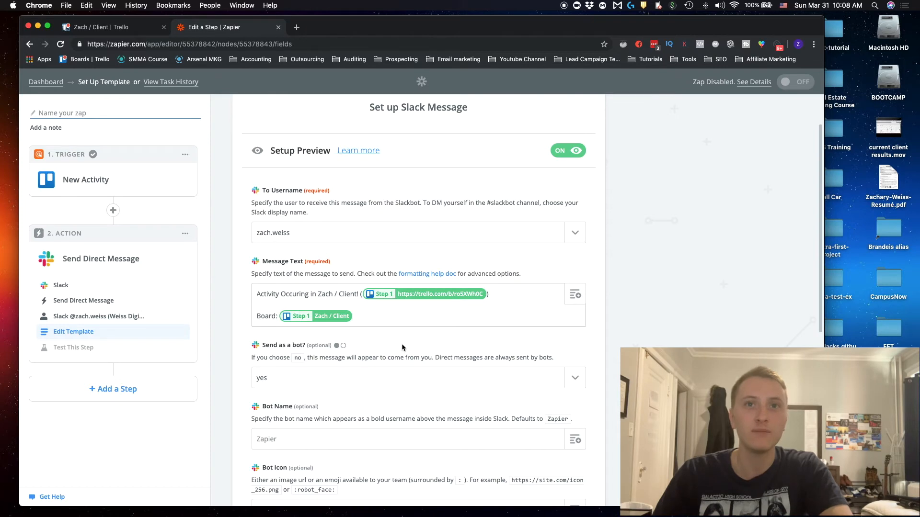
Step: Add the label "Card:" on a new line below the board line of the message
key(Return)
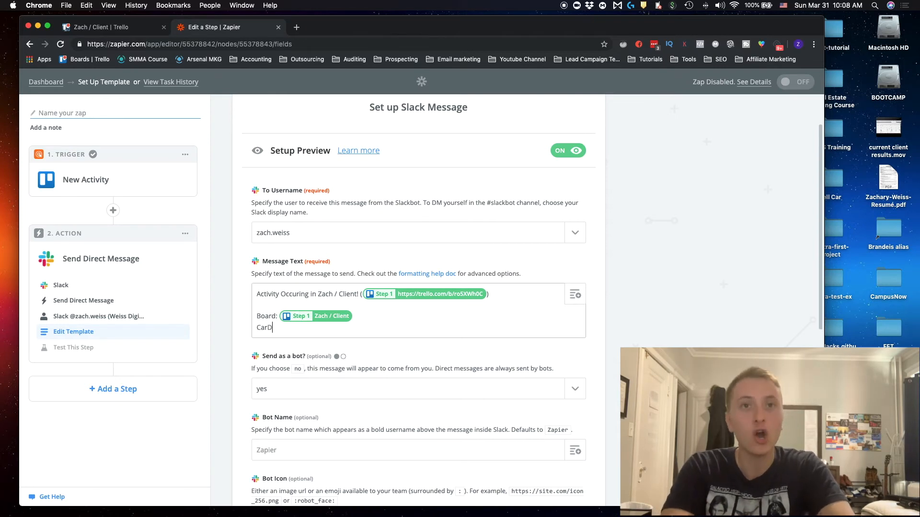
text(CarDd)
key(BackSpace)
key(BackSpace)
text(d)
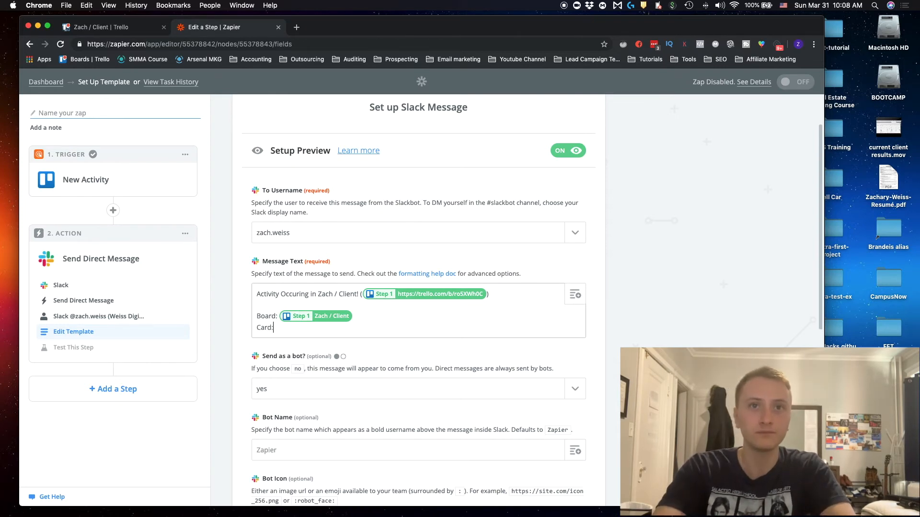
text(:)
Step: Look through the available New Activity fields and insert Card Name after the "Card:" label
click(575, 294)
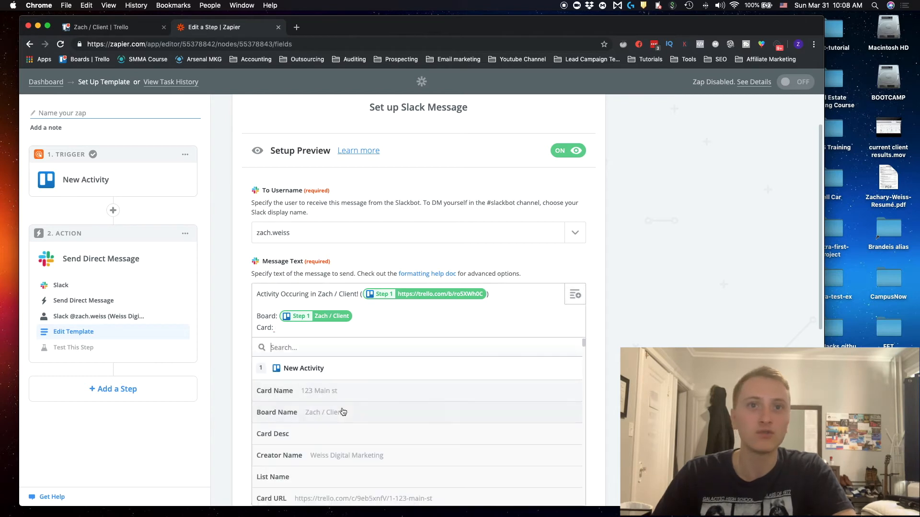
scroll(338, 409, down, 2)
scroll(338, 416, down, 5)
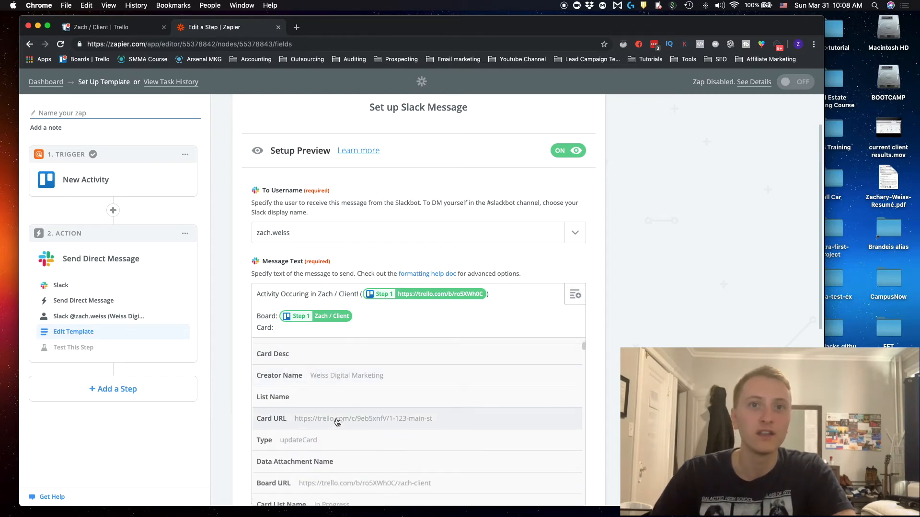
scroll(328, 376, down, 8)
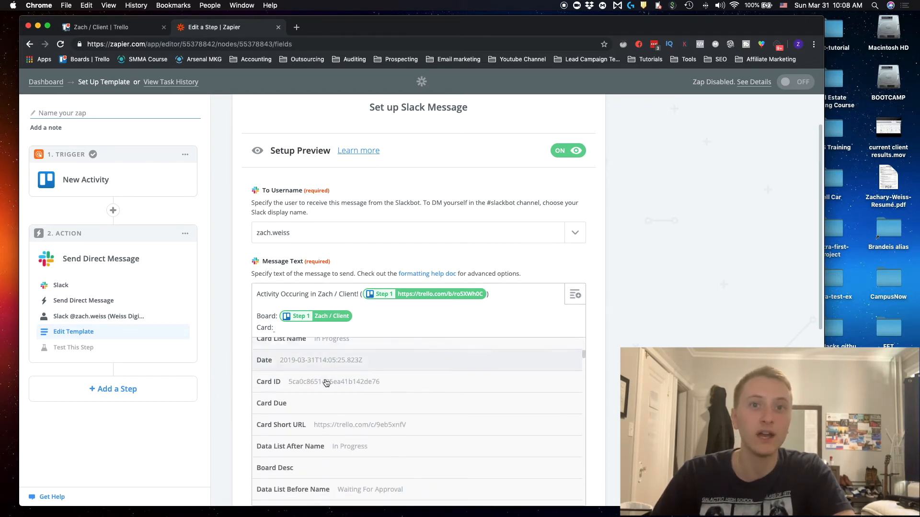
scroll(326, 383, down, 8)
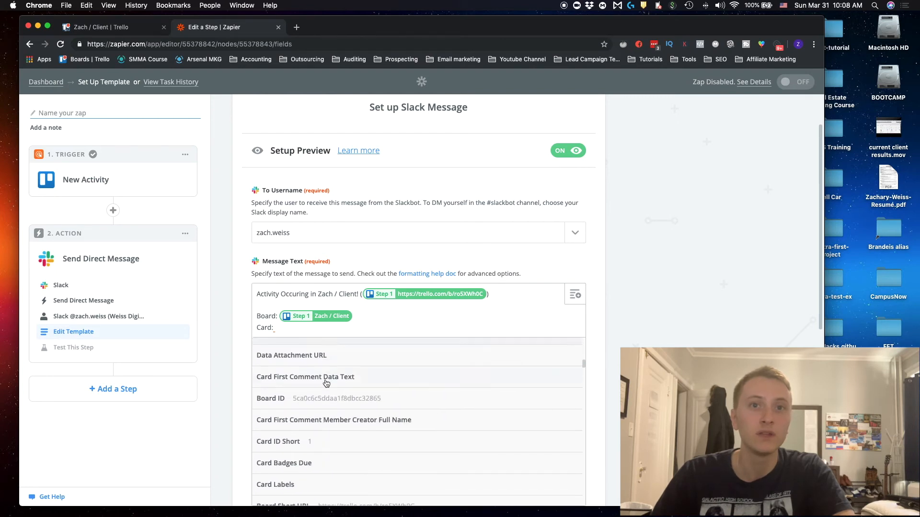
scroll(327, 383, up, 8)
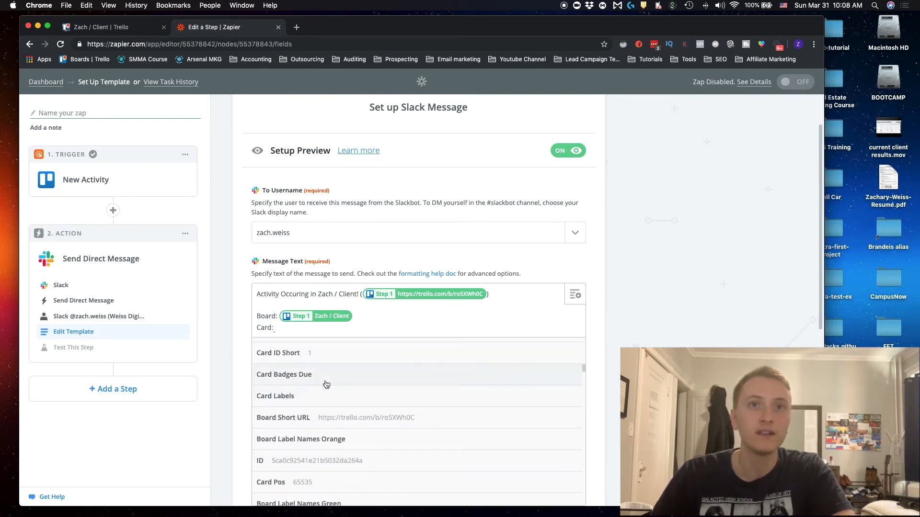
scroll(326, 383, up, 4)
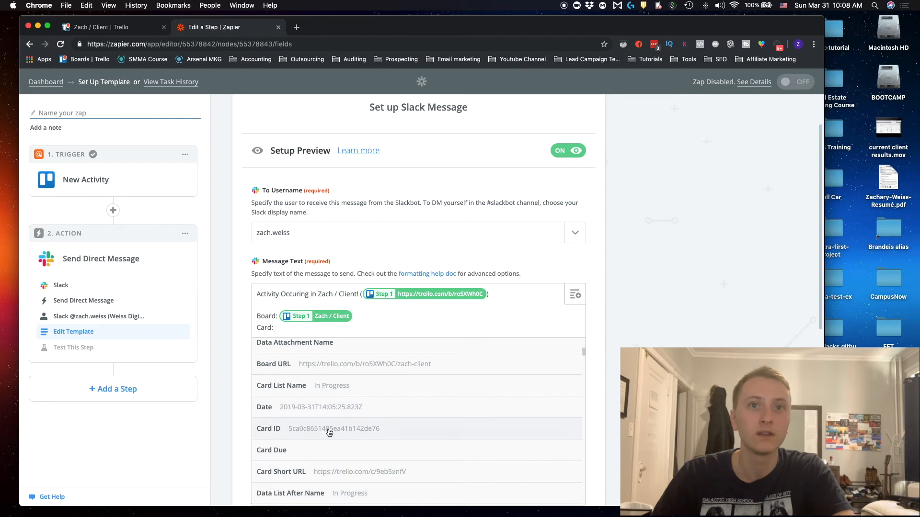
scroll(331, 433, up, 1)
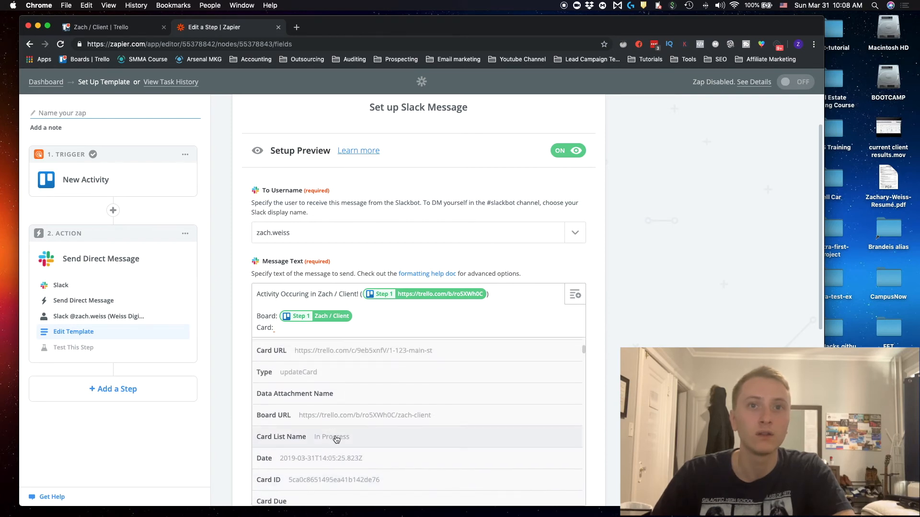
scroll(365, 442, up, 6)
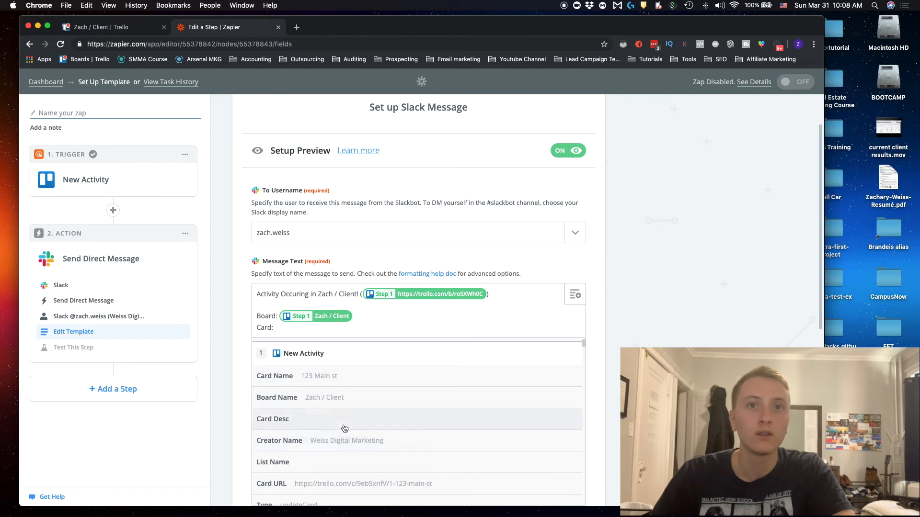
click(337, 376)
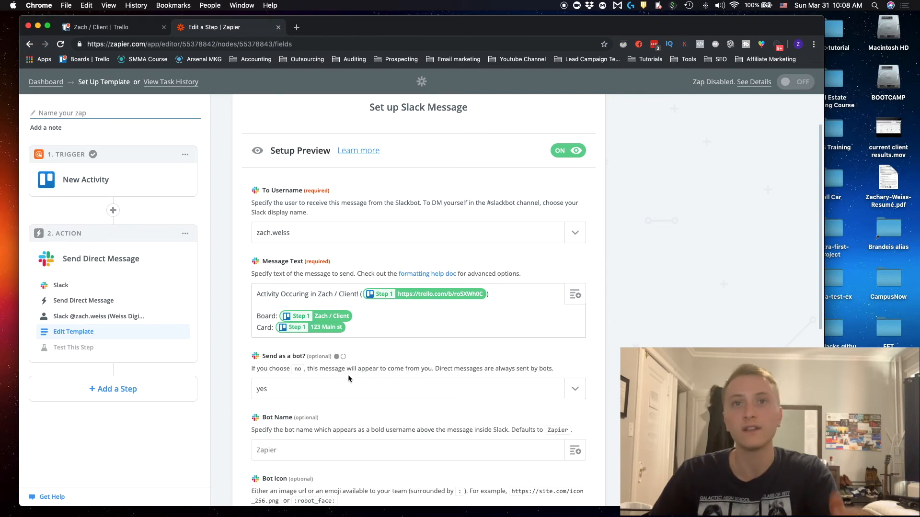
Step: Add two more message lines labelled "Old List:" and "New List:" below the card line
key(Return)
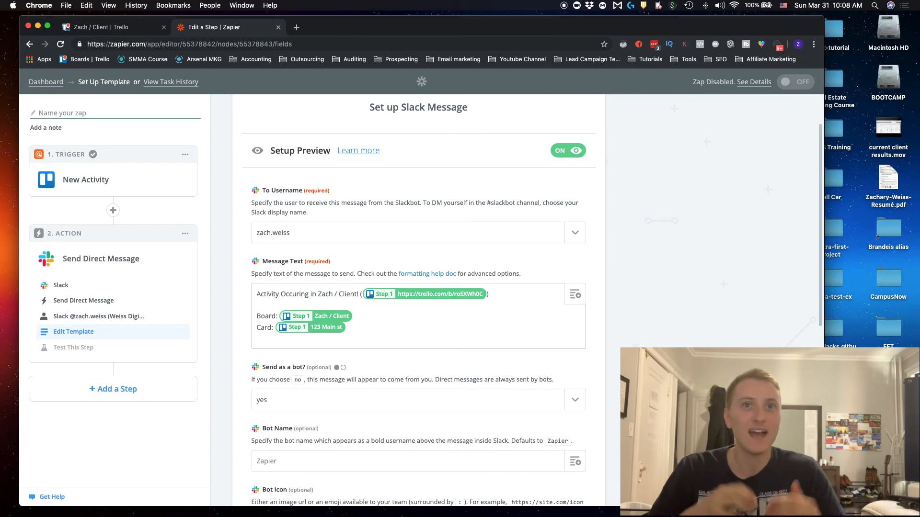
text(Old List)
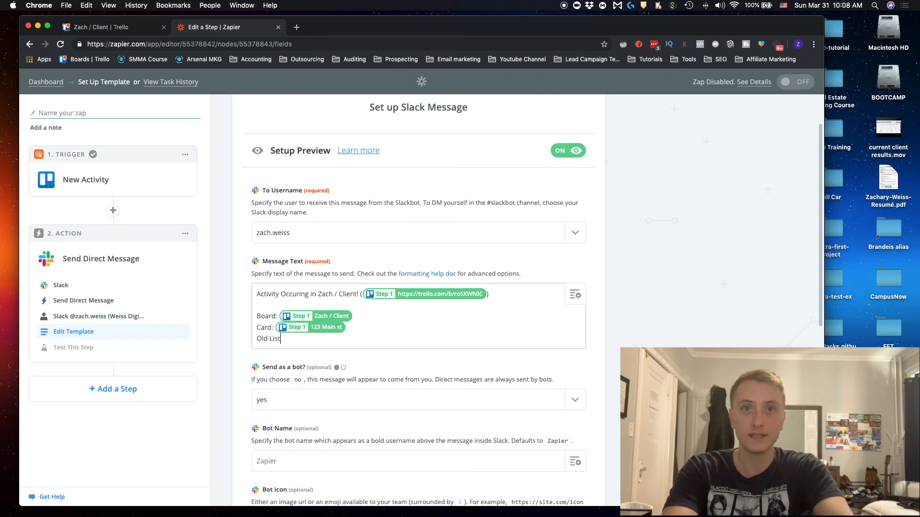
text(:)
key(Return)
text(Ne)
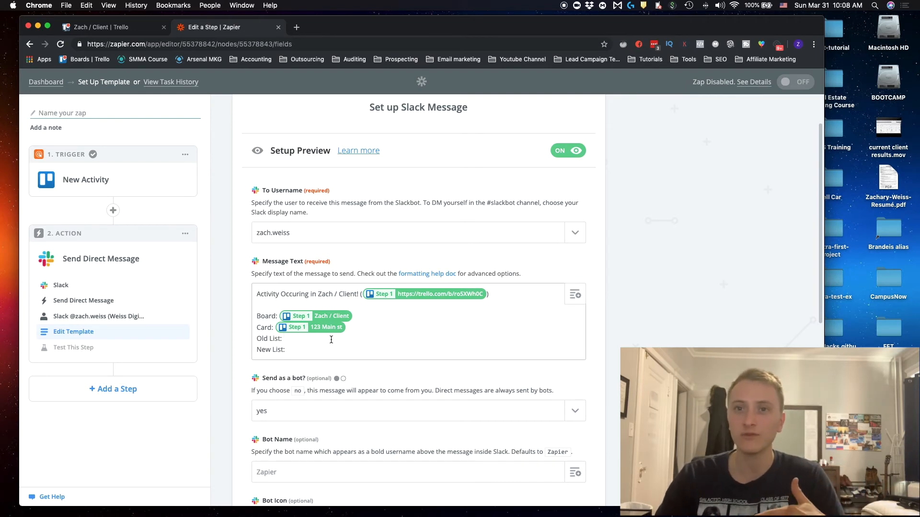
Step: Insert the Data List Before Name field after the "Old List:" label in the message
click(348, 336)
scroll(358, 401, down, 10)
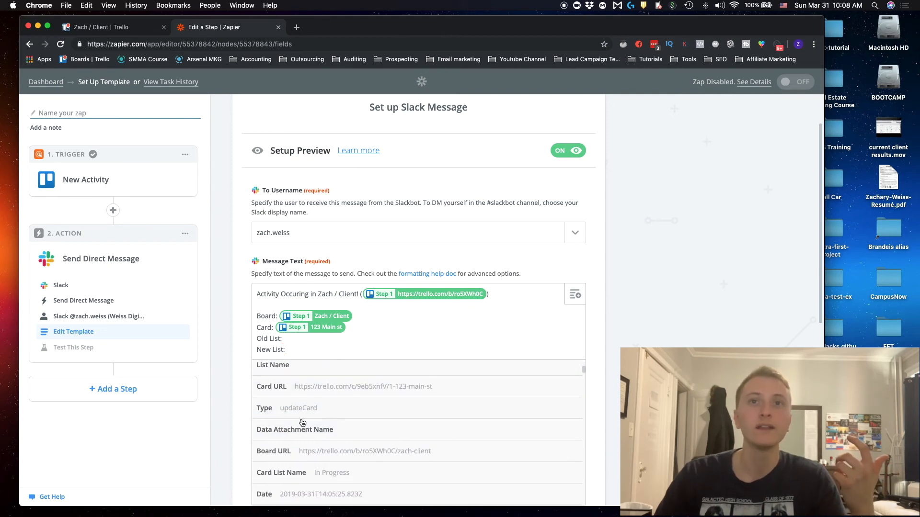
scroll(325, 392, down, 5)
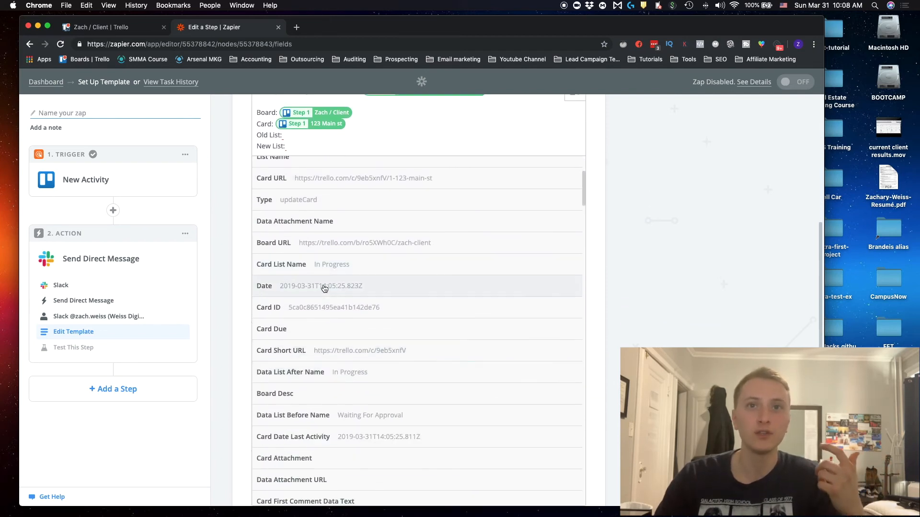
click(351, 359)
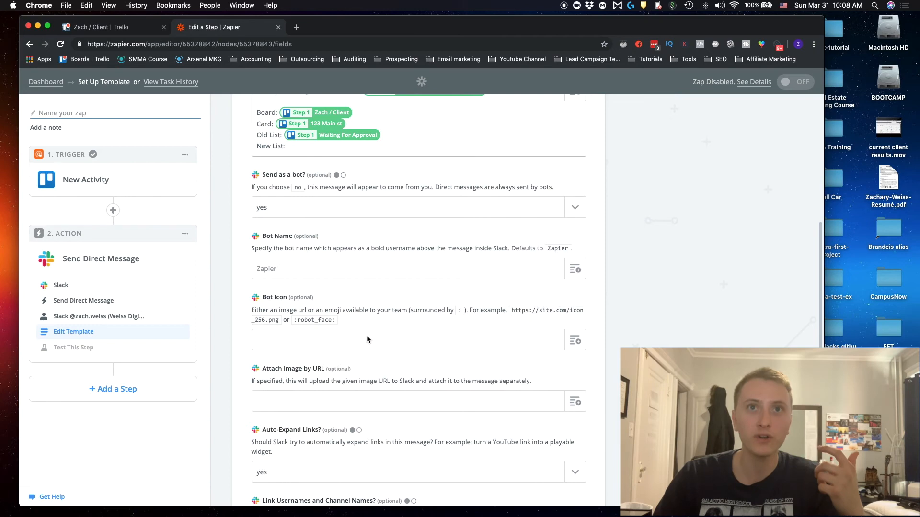
Step: Search the New Activity fields for "after" and insert Data List After Name following the "New List:" label in the message
scroll(387, 231, up, 1)
click(337, 181)
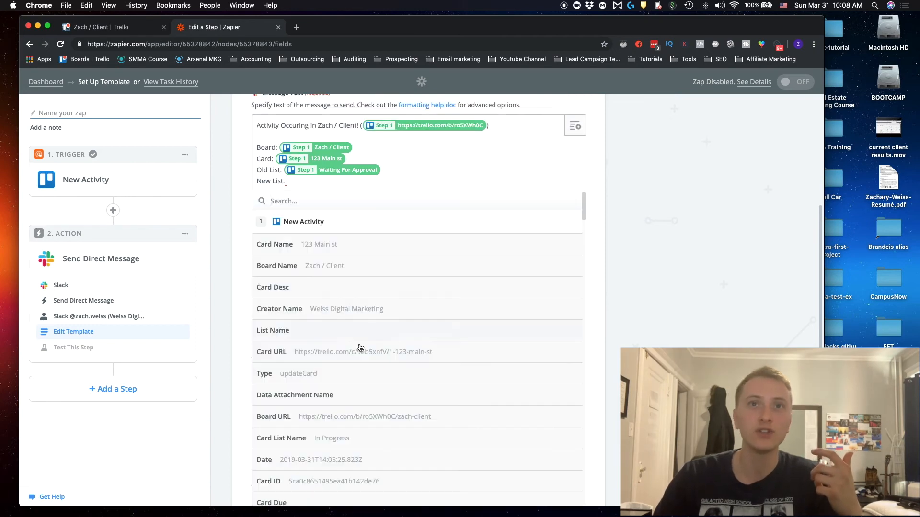
scroll(340, 382, down, 4)
scroll(340, 382, down, 10)
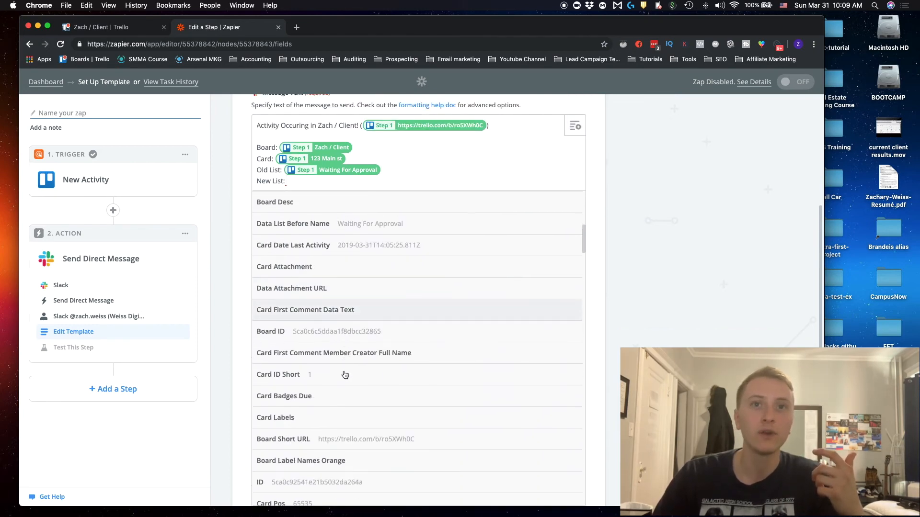
scroll(345, 375, down, 6)
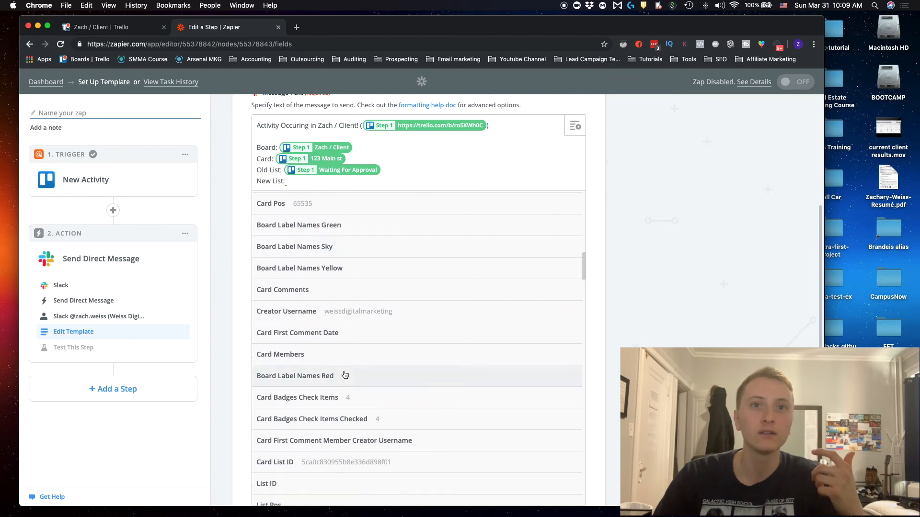
scroll(344, 376, down, 5)
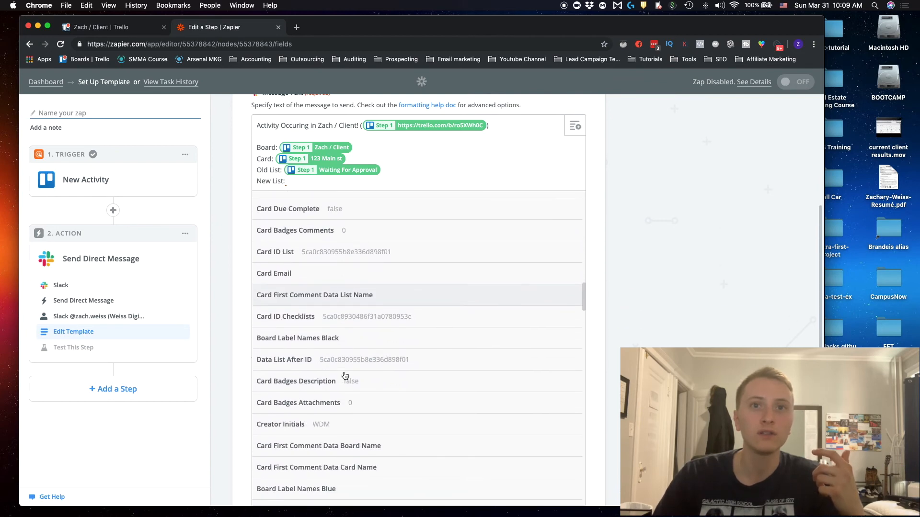
click(311, 185)
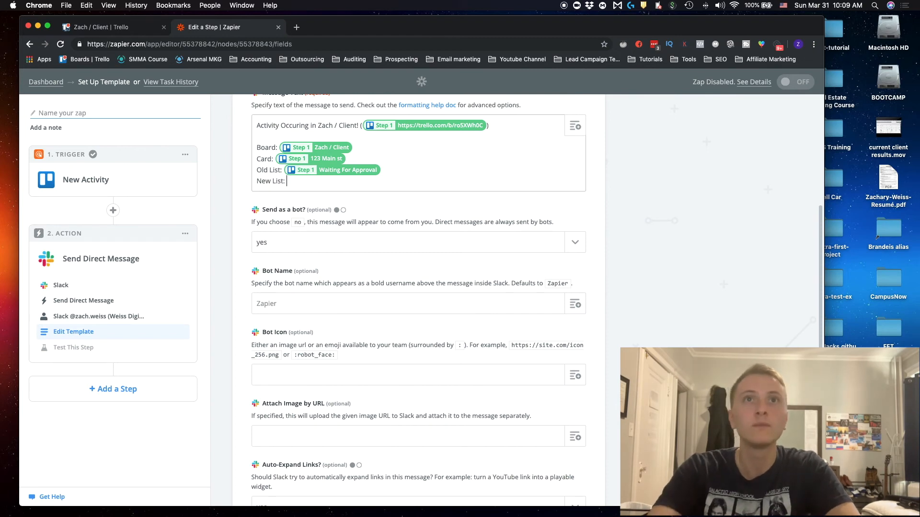
click(574, 127)
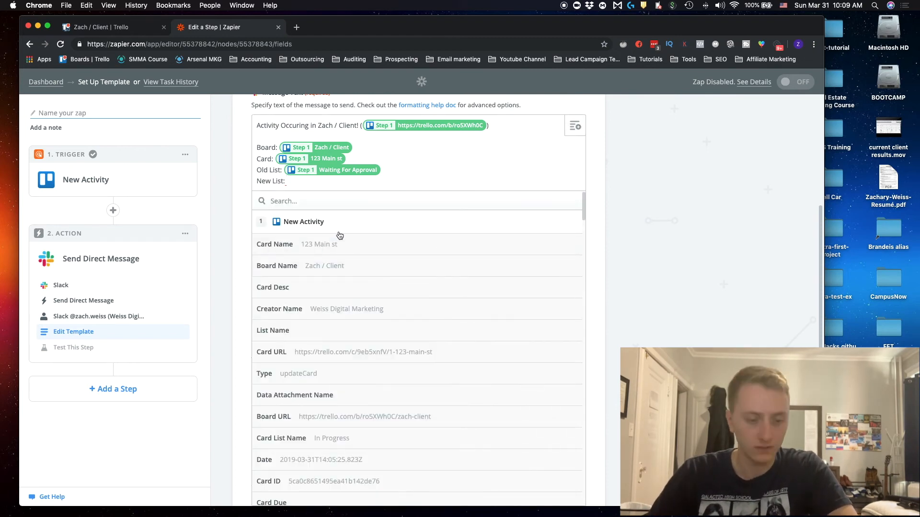
text(after)
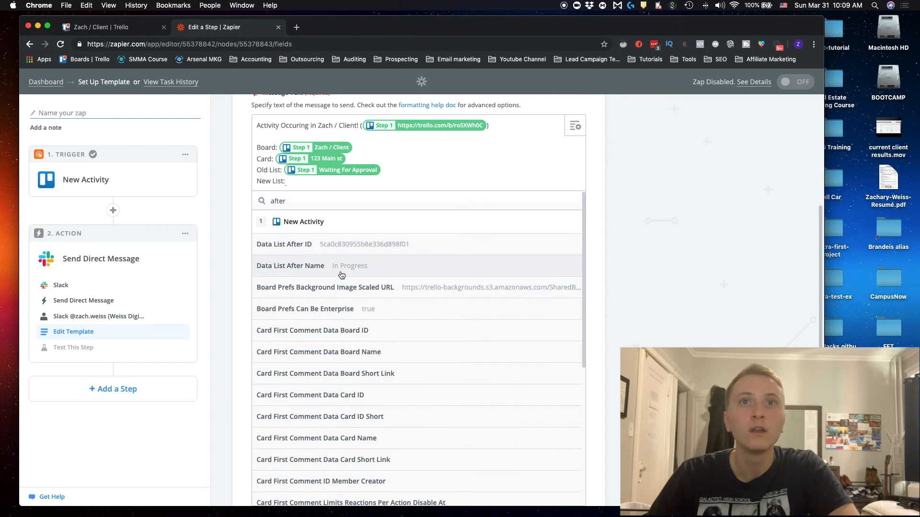
click(340, 272)
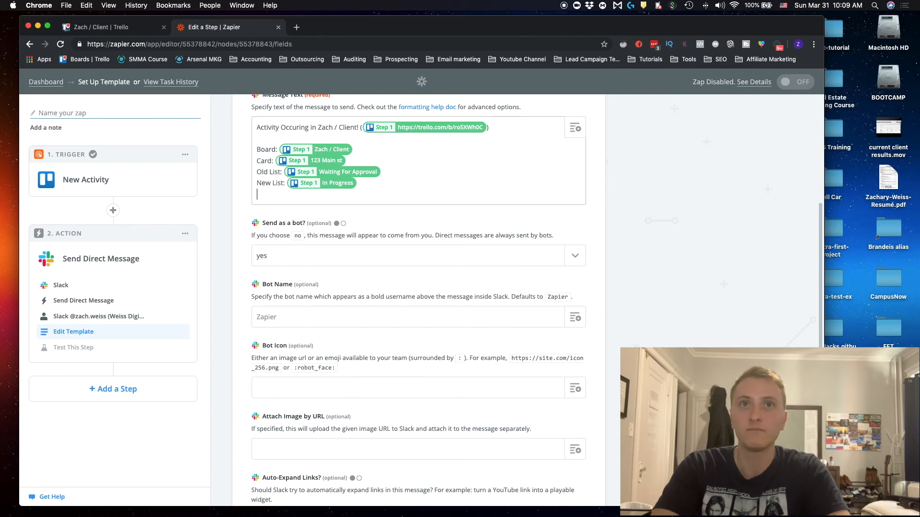
Step: Accept the completed direct message template and send a test message to Slack
scroll(652, 237, up, 1)
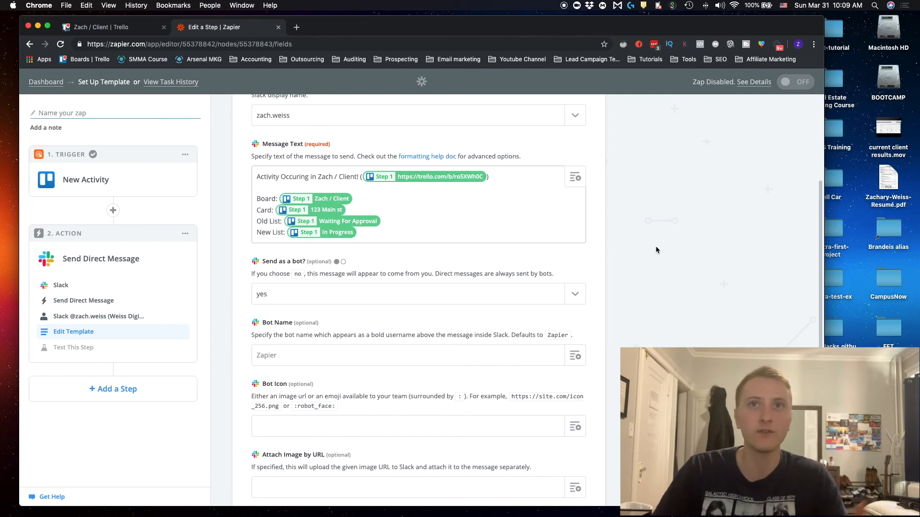
scroll(655, 245, up, 1)
scroll(655, 249, down, 5)
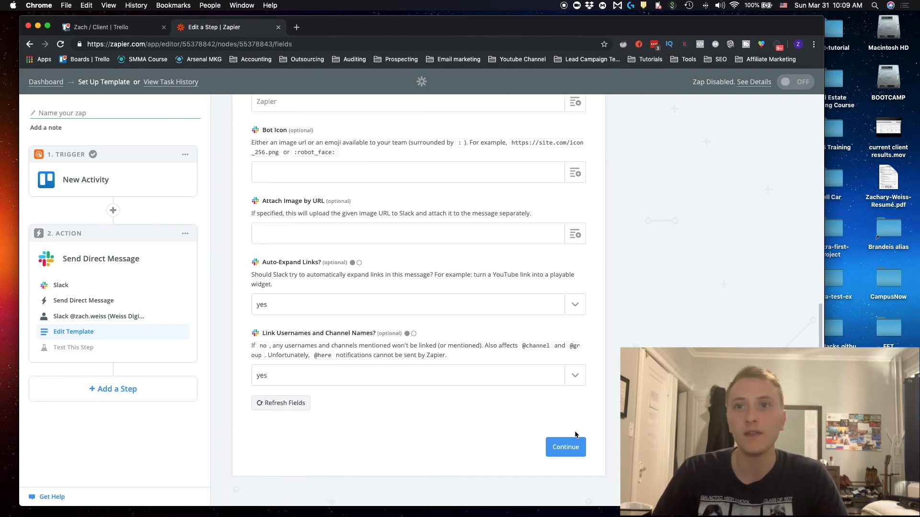
click(562, 448)
scroll(347, 278, down, 5)
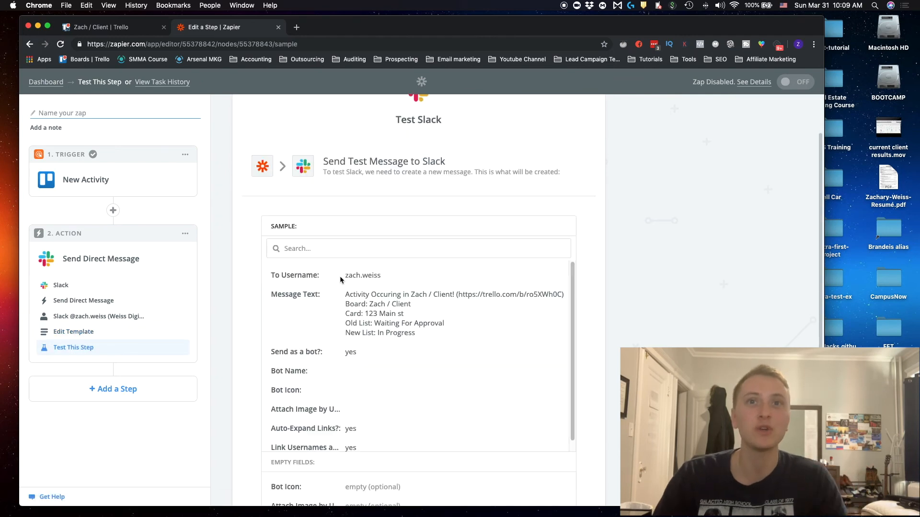
click(566, 429)
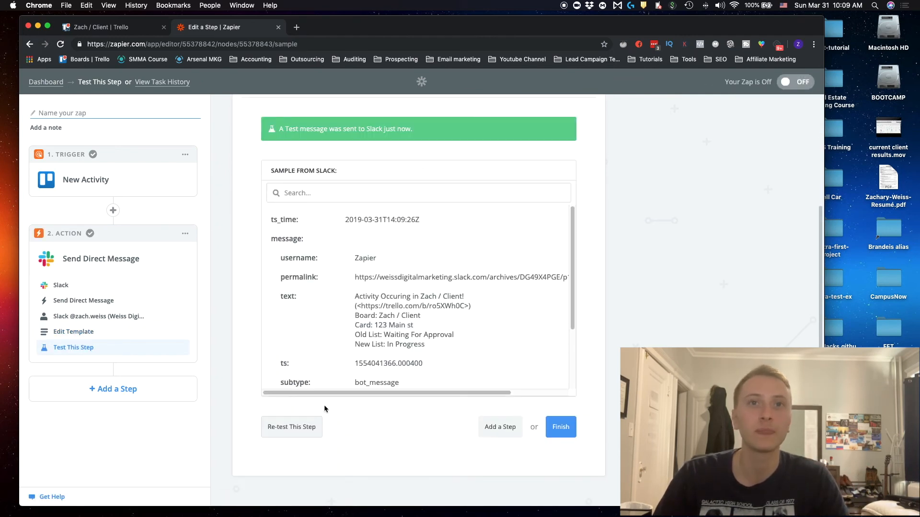
Step: Switch to Slack, open the Slackbot conversation and check the board, card, old list and new list lines of Zapier's test message
key(super+space)
text(sl)
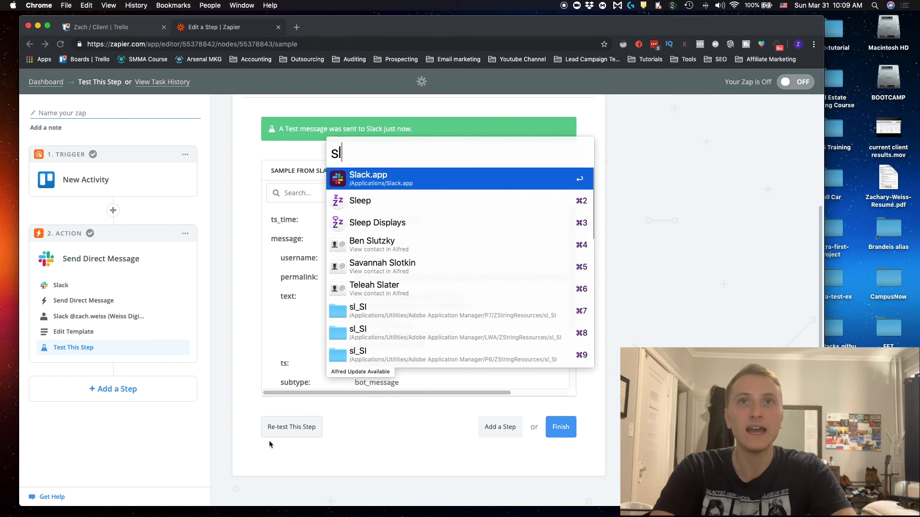
key(Return)
click(441, 249)
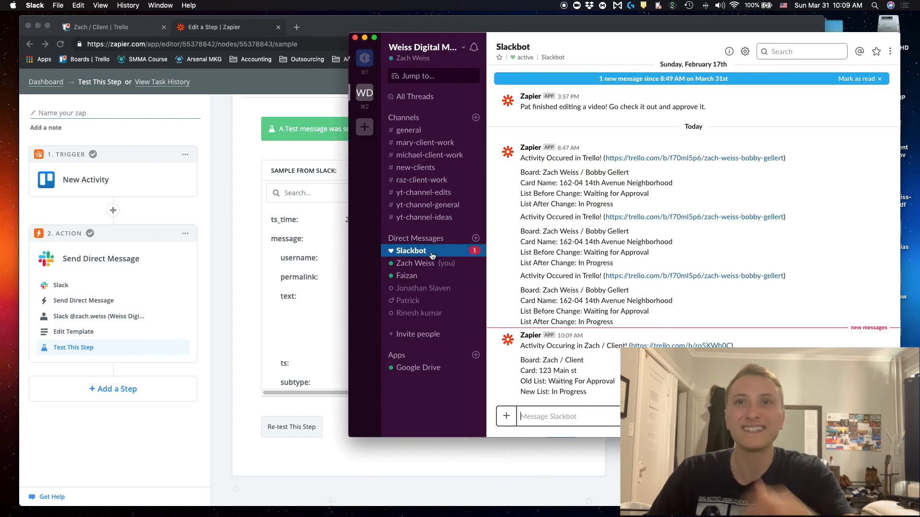
drag(604, 395, 524, 347)
click(567, 357)
drag(548, 381, 611, 383)
click(591, 391)
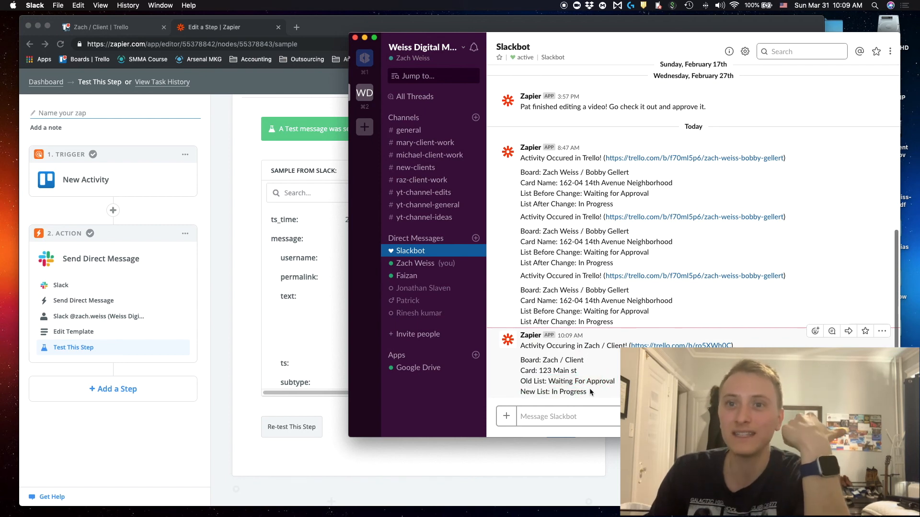
Step: Follow the board link in Zapier's test message to view the Trello board, and return to the Slackbot conversation to compare
click(663, 345)
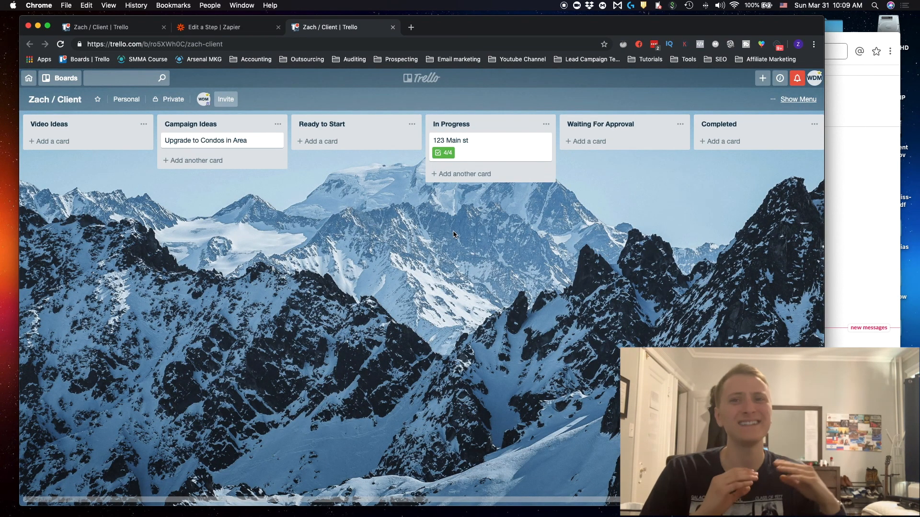
click(859, 113)
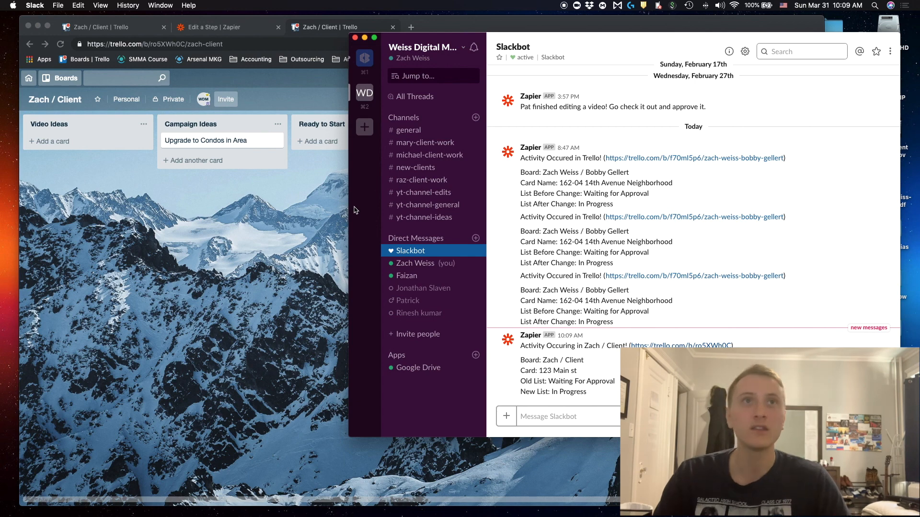
click(99, 30)
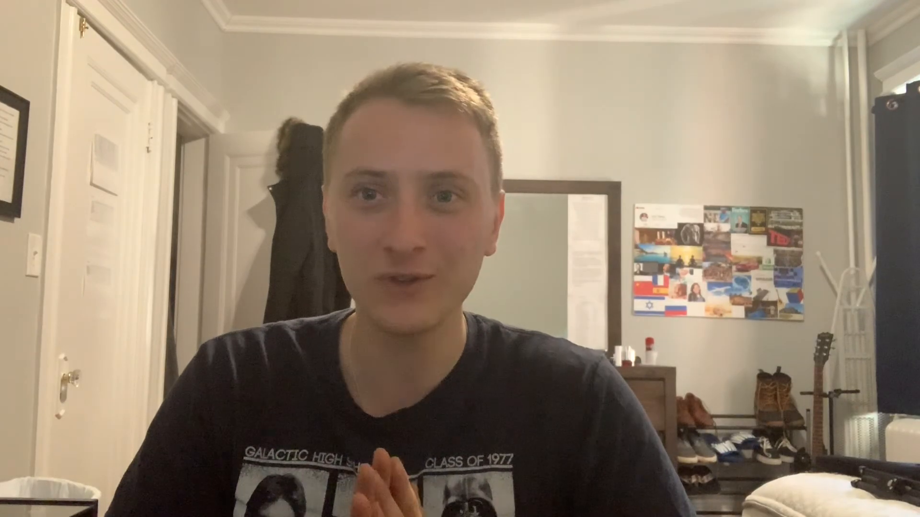